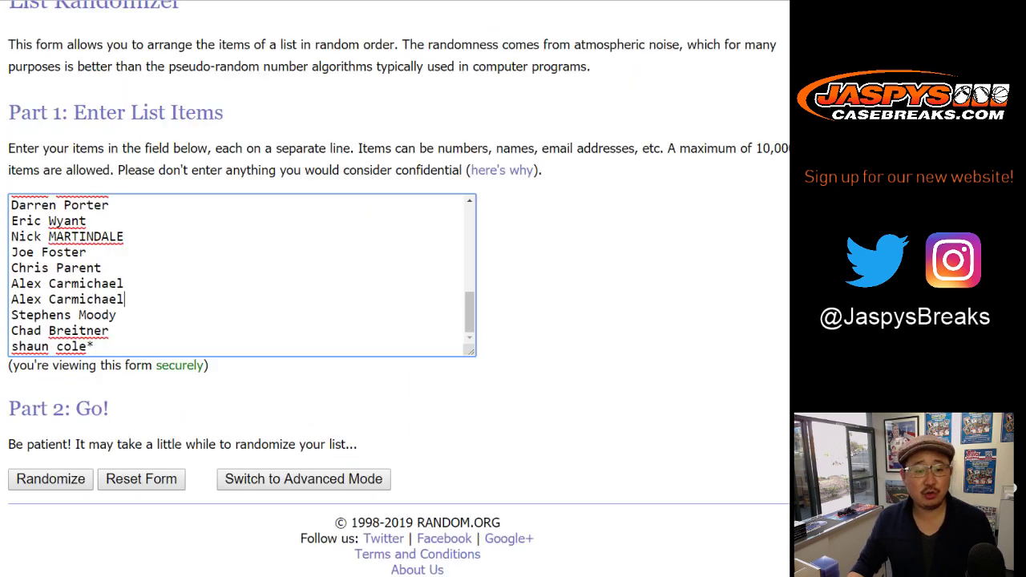
Shuffle the 32 participant names five times in List Randomizer.
key(Tab)
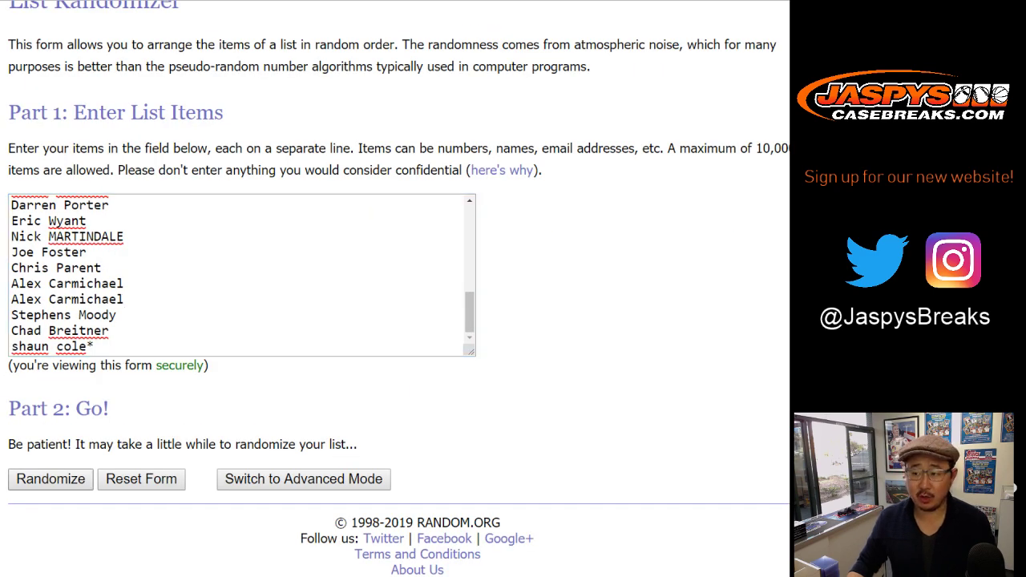
key(Return)
key(Return)
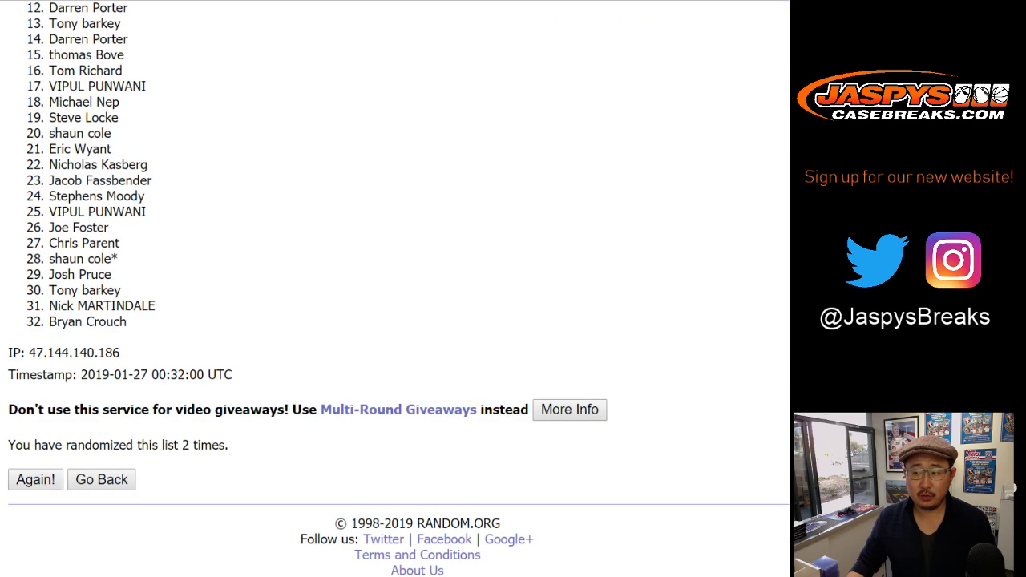
key(Return)
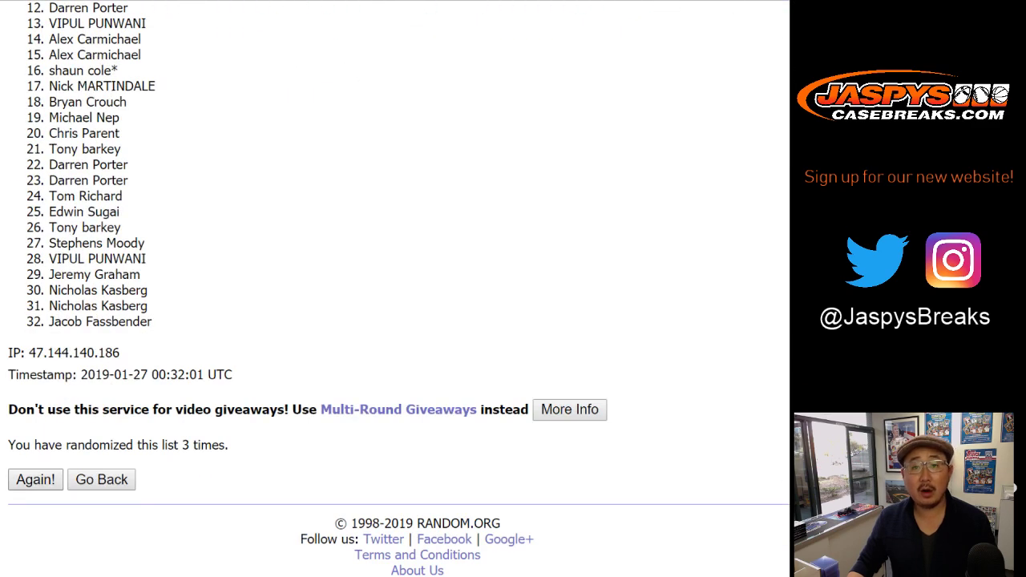
key(Return)
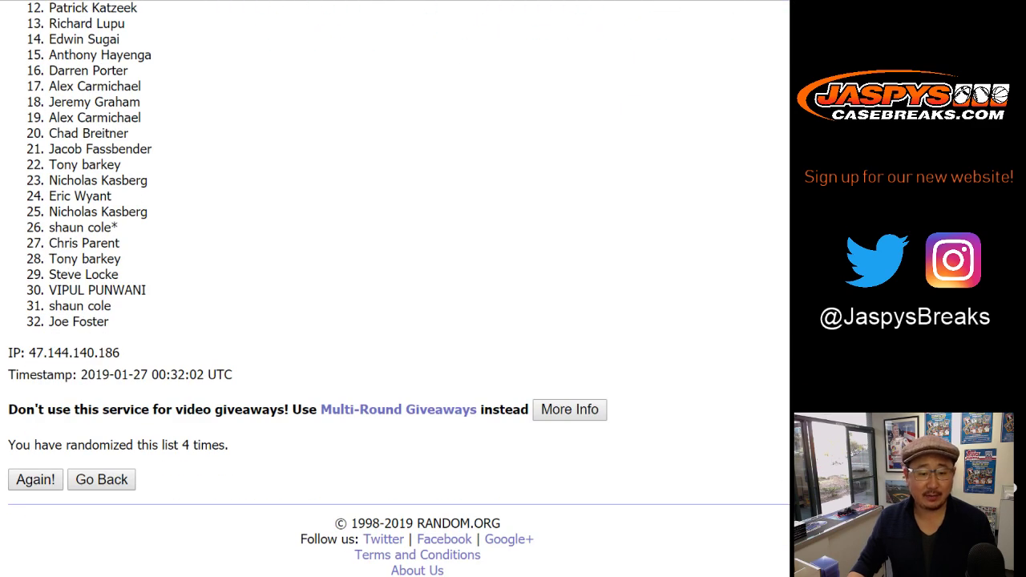
key(Return)
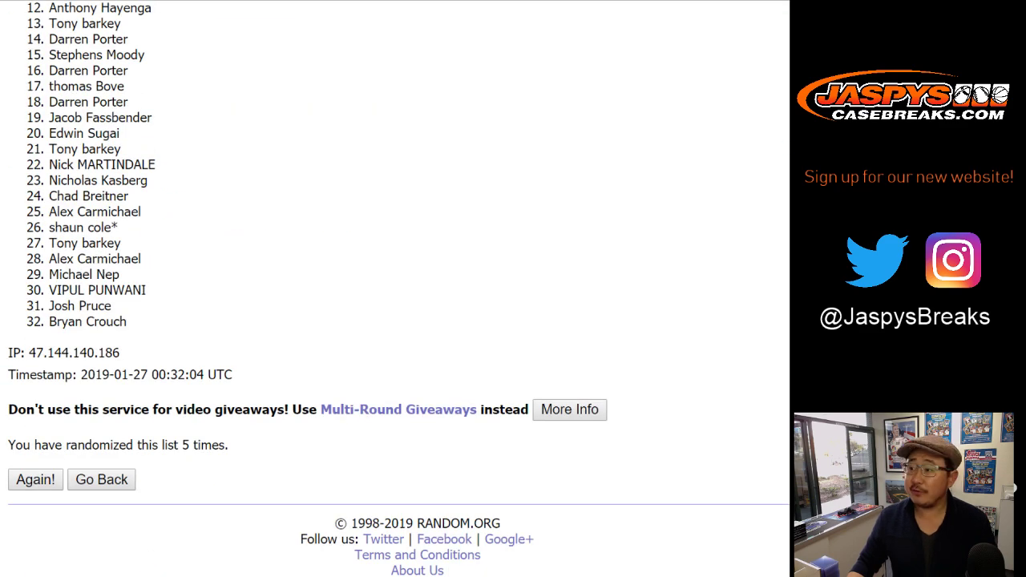
Select the final shuffled list of names for copying to the spreadsheet.
scroll(395, 288, up, 5)
drag(49, 273, 127, 321)
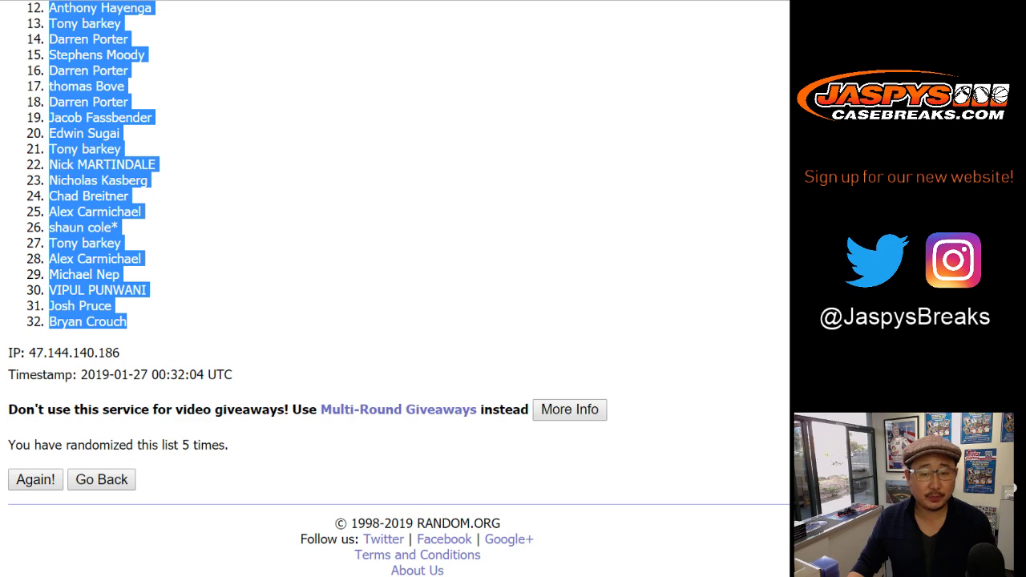
key(alt+Tab)
Paste the shuffled participant names into column A starting at A1.
click(68, 112)
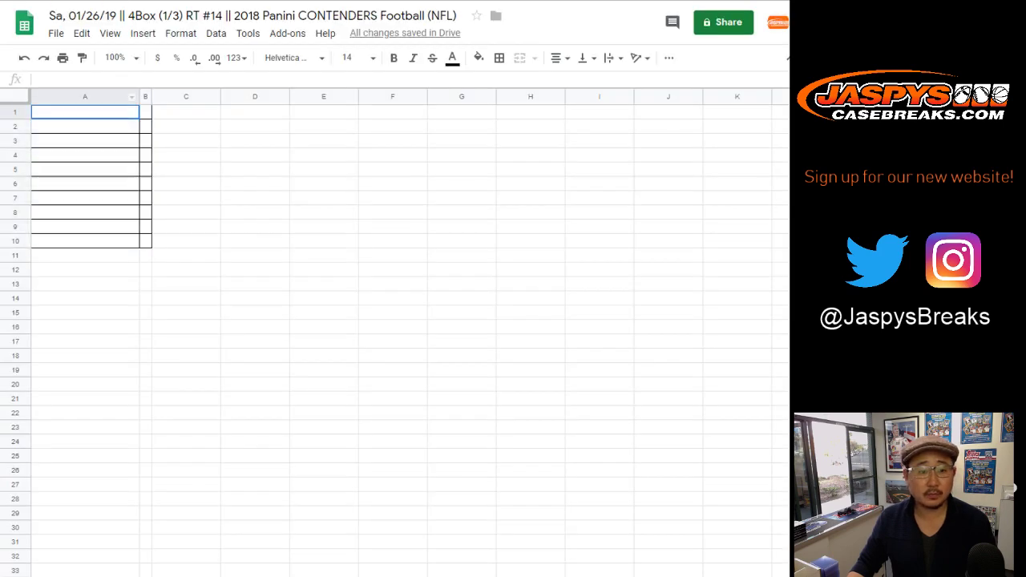
right_click(67, 112)
click(105, 169)
key(alt+Tab)
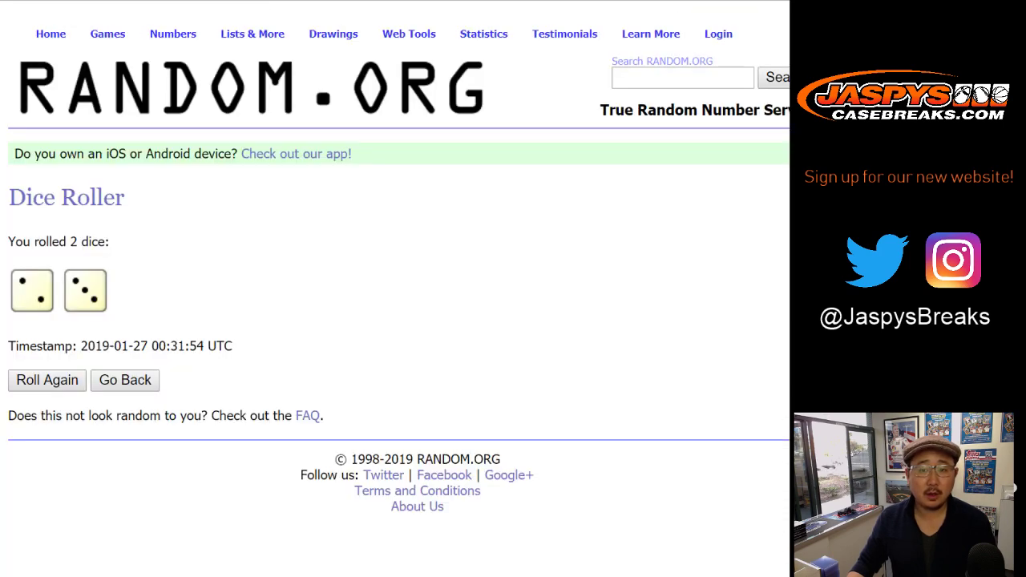
Shuffle the 32 NFL team names five times in List Randomizer.
key(ctrl+Tab)
scroll(399, 289, down, 3)
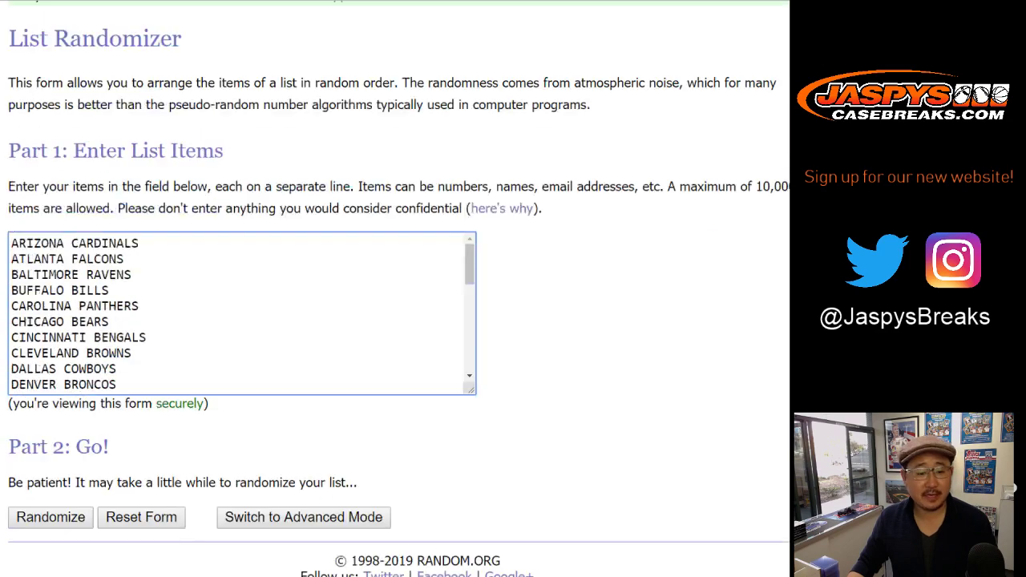
click(50, 478)
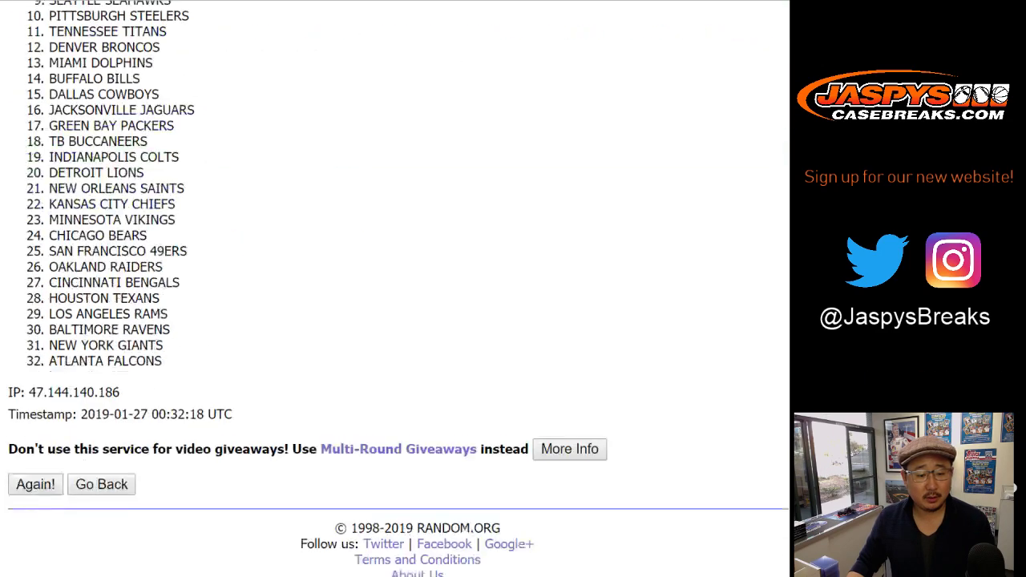
click(35, 479)
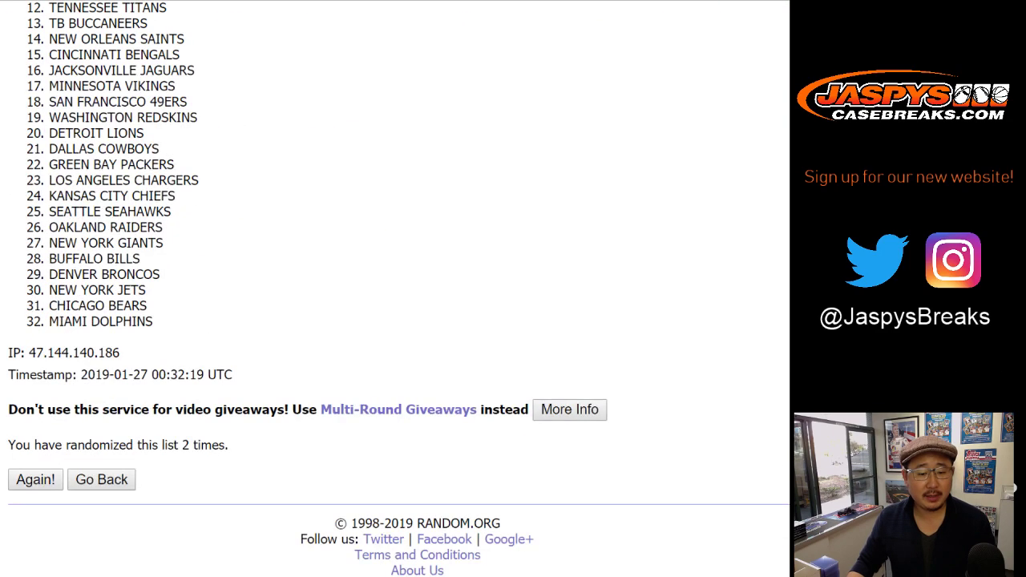
click(35, 480)
click(35, 479)
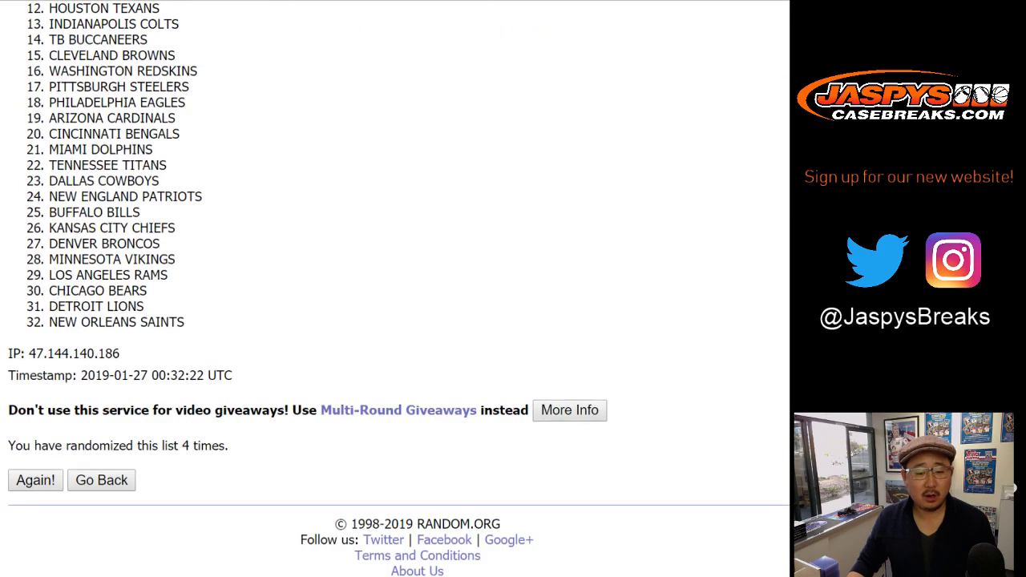
click(35, 479)
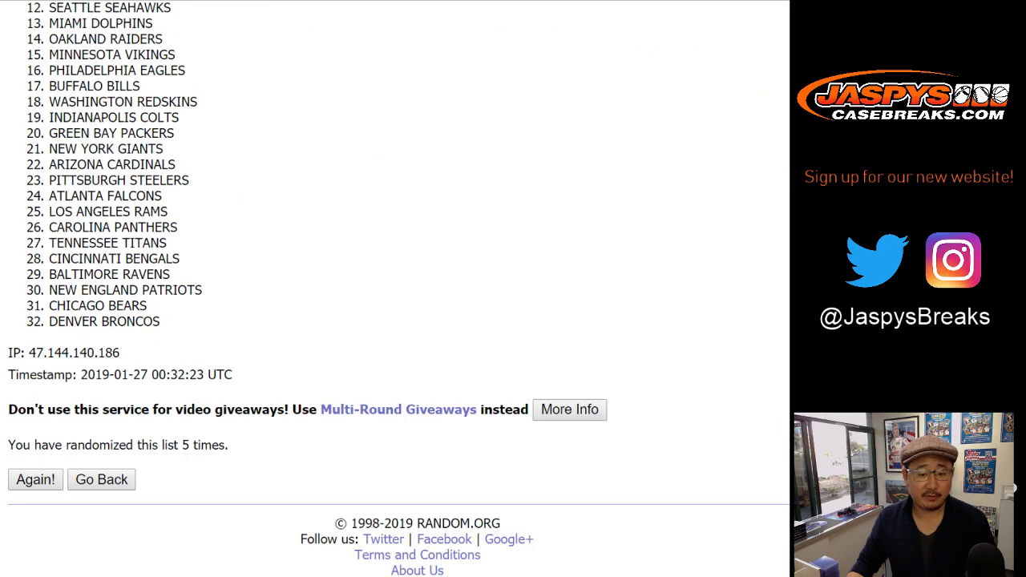
Select the shuffled team list, ending with Denver Broncos, for copying.
scroll(393, 321, up, 5)
drag(49, 274, 161, 321)
key(ctrl+c)
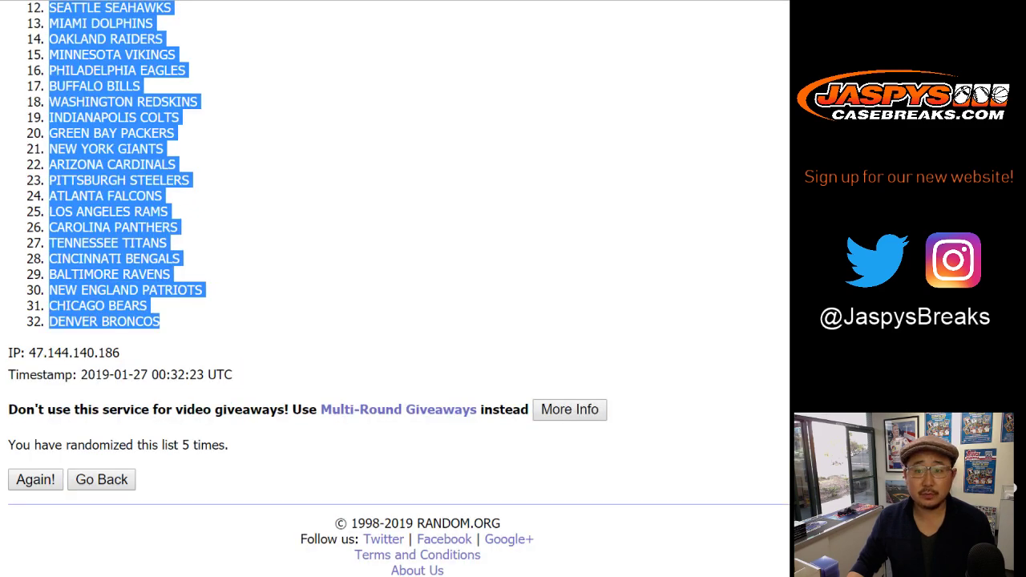
key(alt+Tab)
Paste the shuffled NFL teams into column B starting at B1.
click(145, 112)
right_click(145, 114)
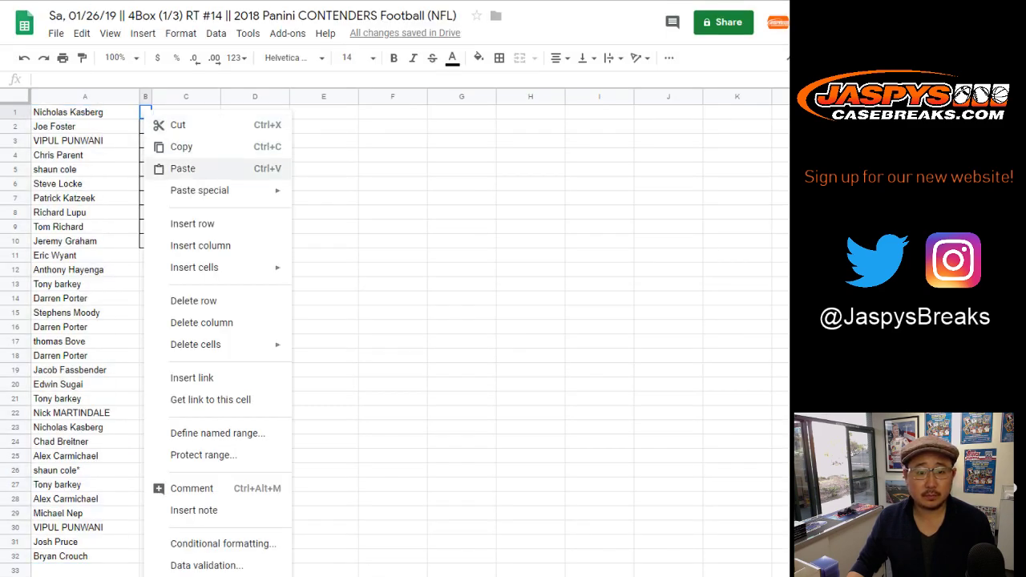
click(173, 168)
Select the whole sheet, auto-fit columns A and B, and set font size 13.
key(ctrl+a)
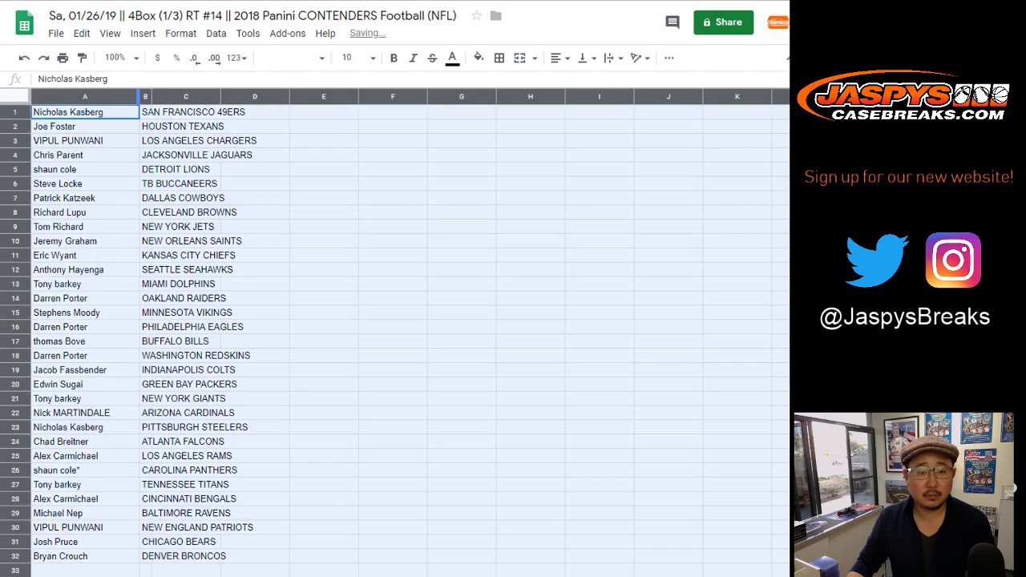
double_click(140, 96)
click(293, 57)
click(353, 57)
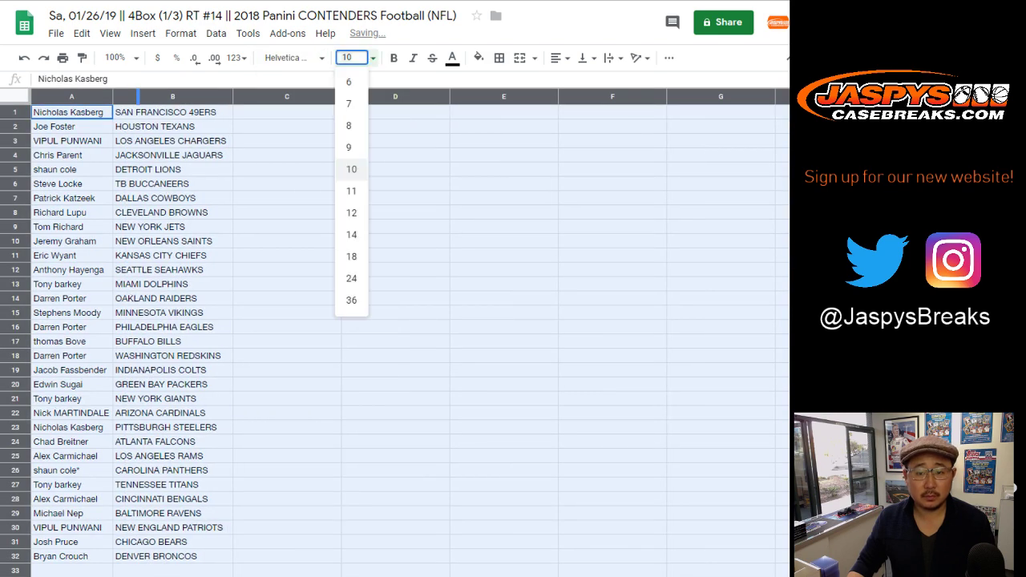
key(BackSpace)
key(BackSpace)
text(13)
key(Return)
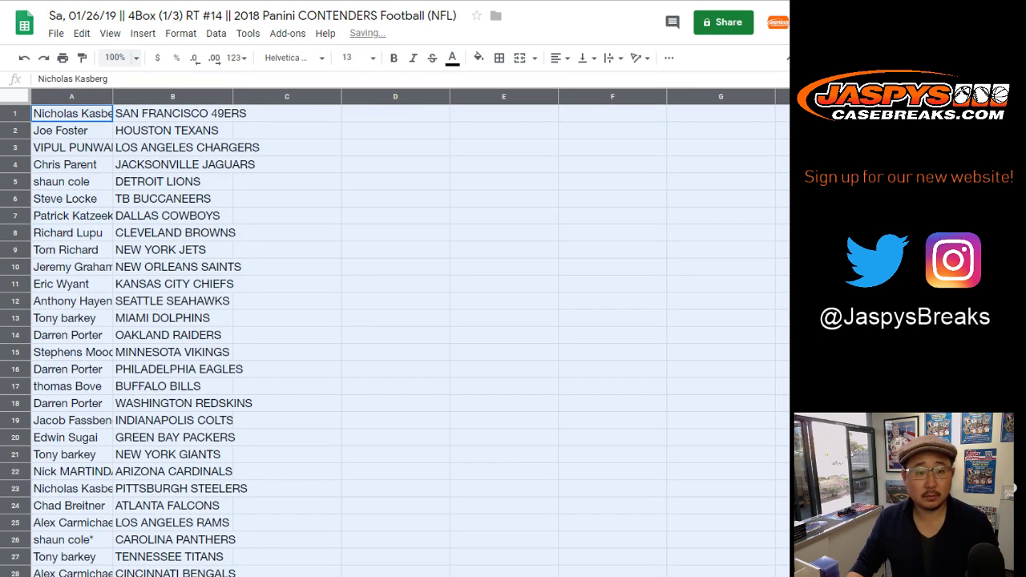
Zoom to 150% and refit columns A and B to the larger text.
click(117, 57)
click(120, 191)
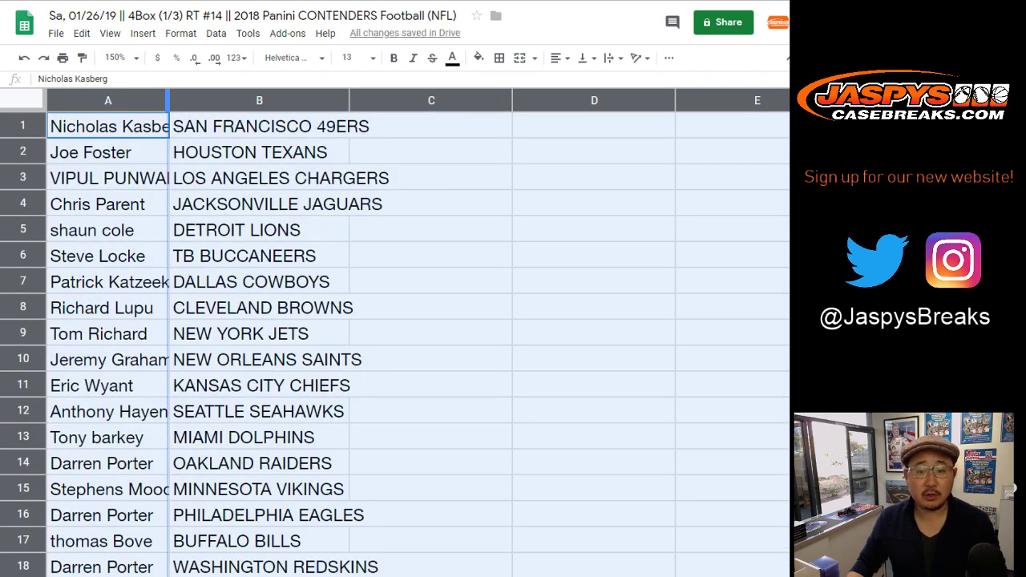
double_click(167, 101)
click(23, 152)
click(23, 177)
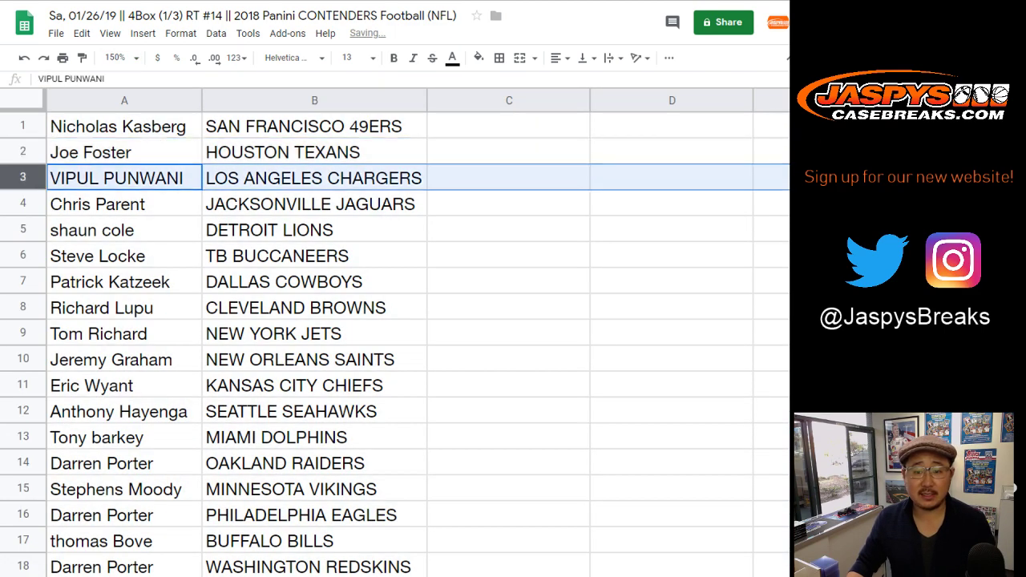
click(23, 203)
click(22, 229)
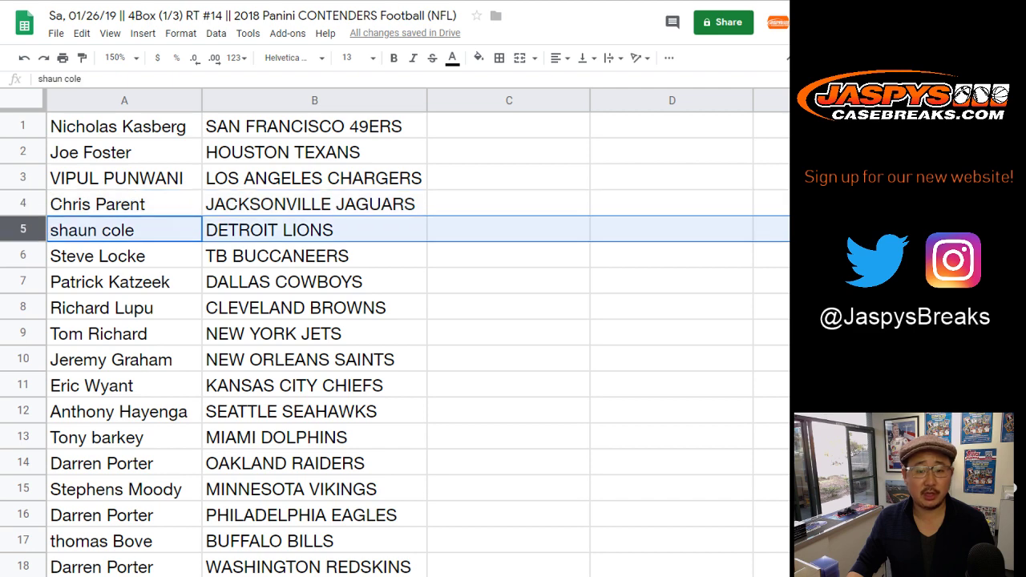
click(22, 256)
click(23, 282)
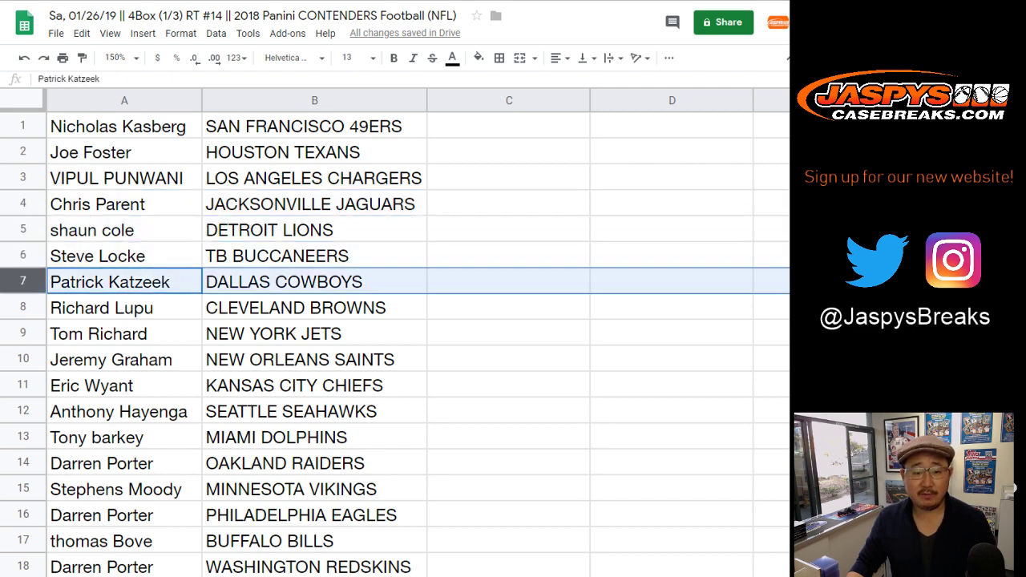
click(22, 308)
click(22, 333)
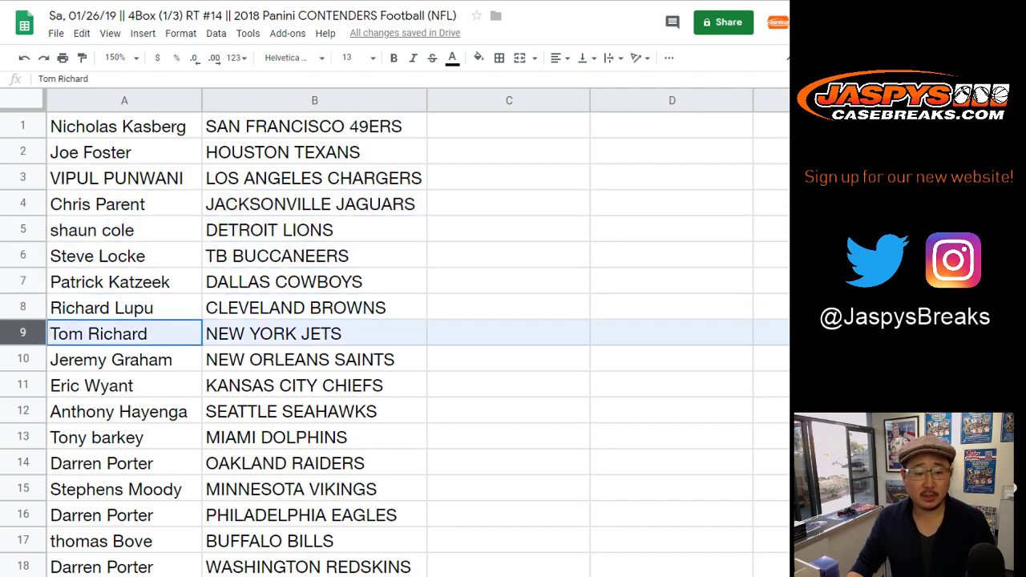
scroll(394, 337, down, 2)
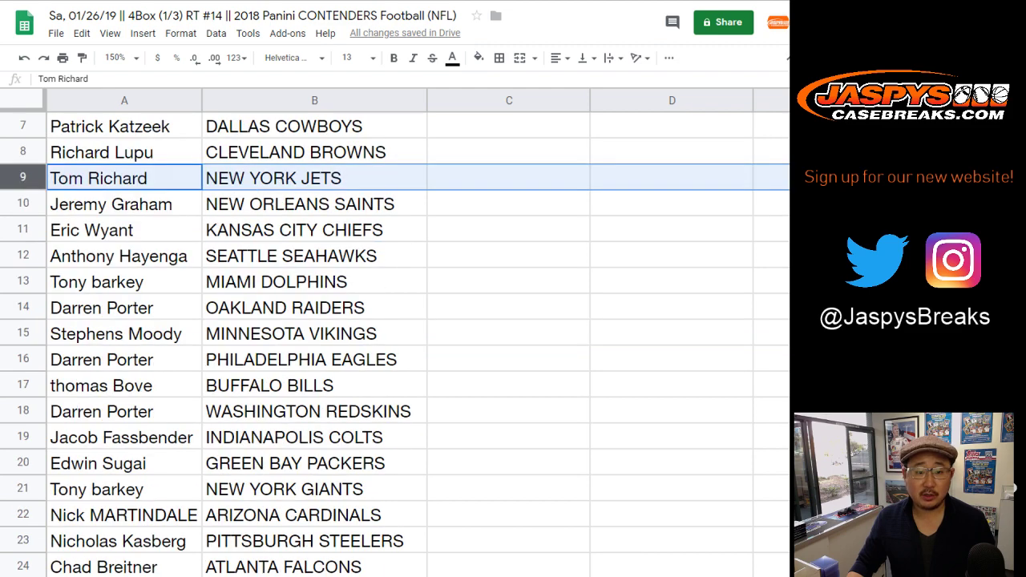
click(23, 204)
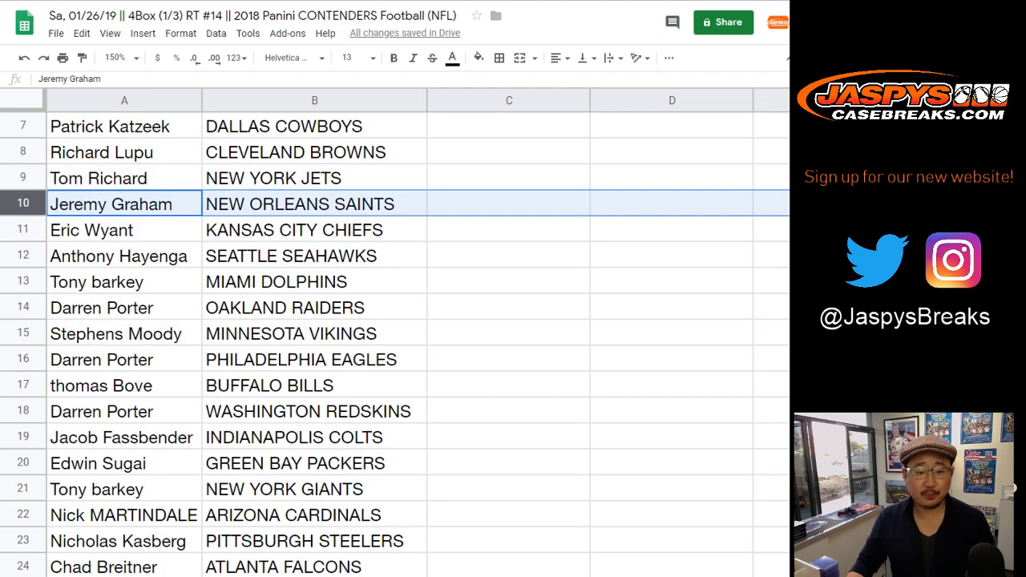
scroll(395, 336, down, 1)
click(22, 178)
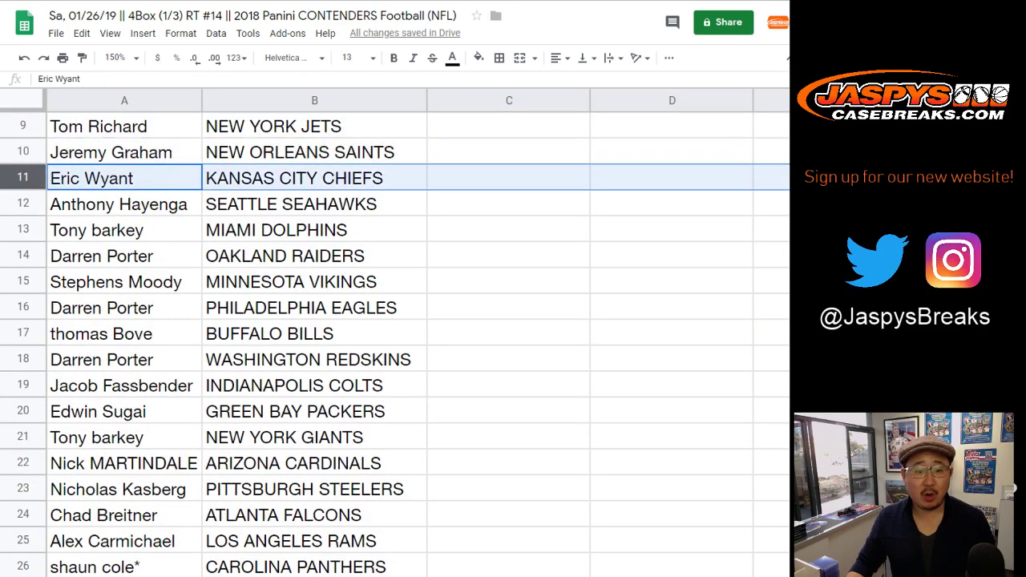
click(22, 203)
click(23, 230)
click(22, 255)
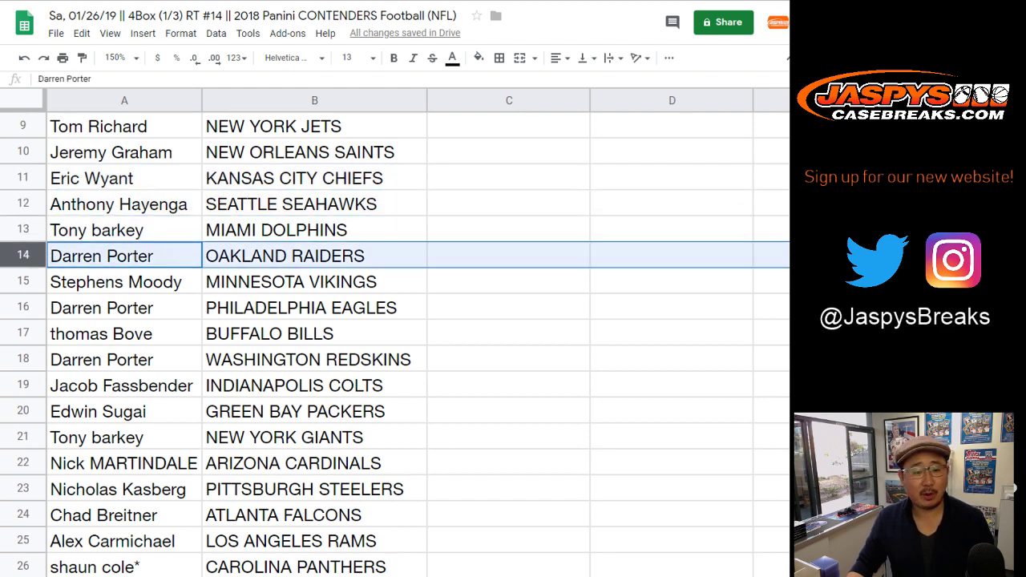
click(22, 281)
scroll(395, 337, down, 2)
click(23, 204)
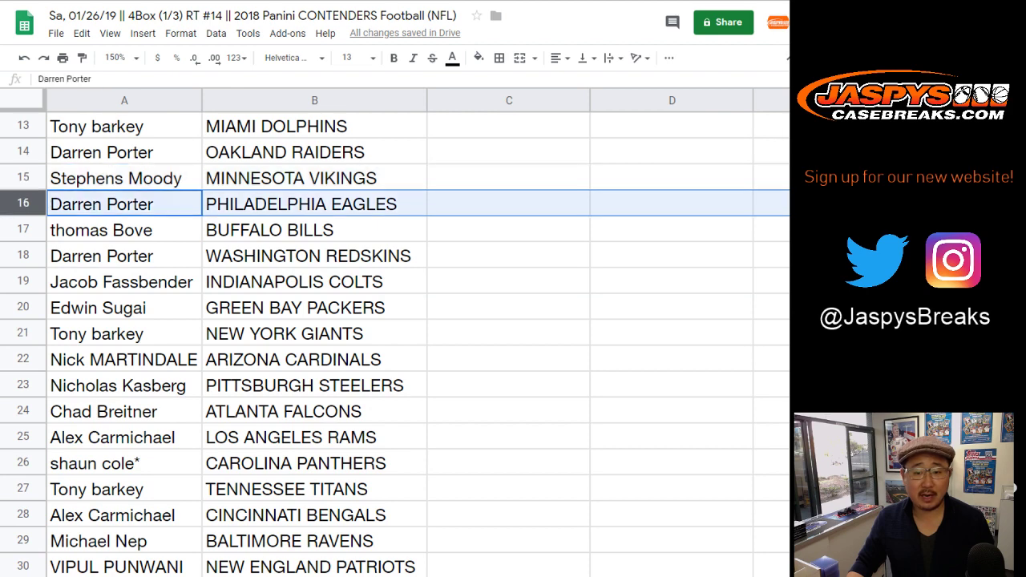
click(22, 230)
scroll(395, 337, down, 1)
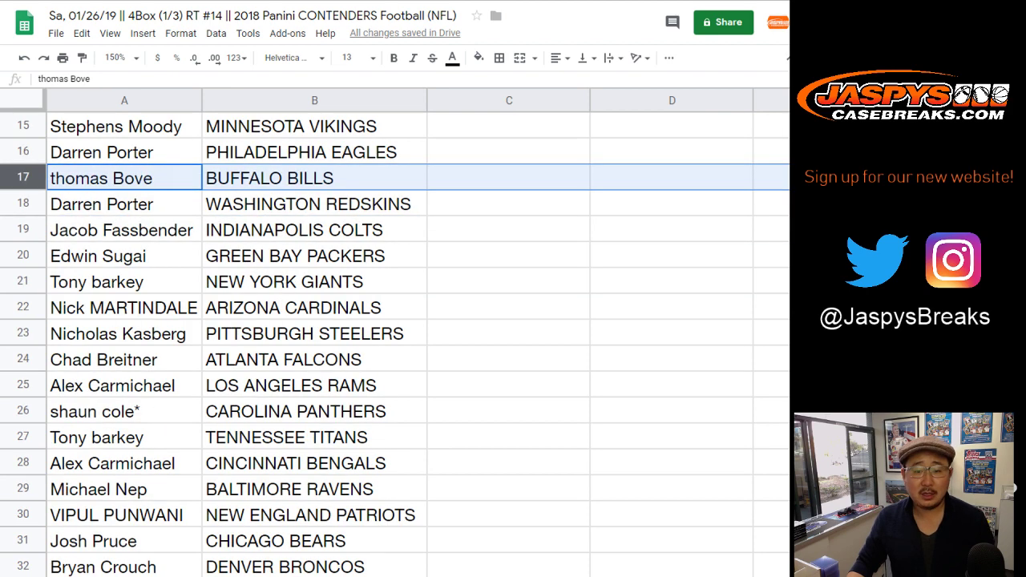
click(22, 204)
scroll(394, 337, down, 1)
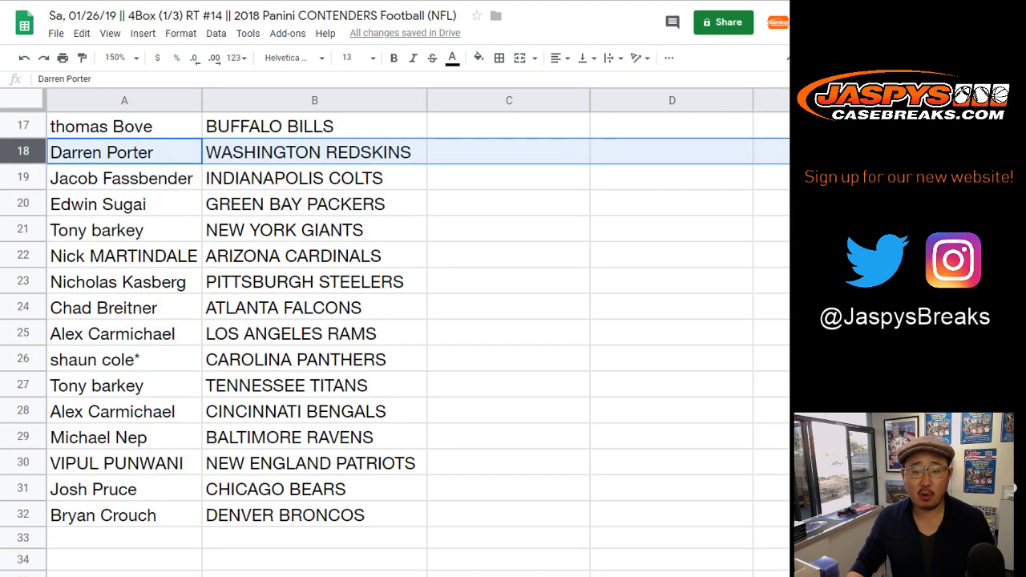
click(23, 178)
click(22, 203)
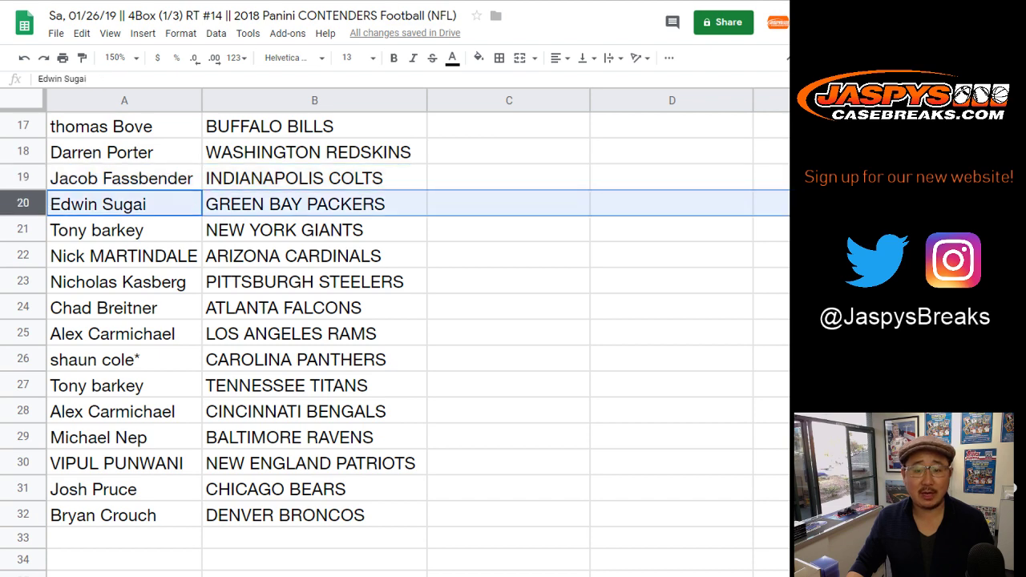
click(23, 230)
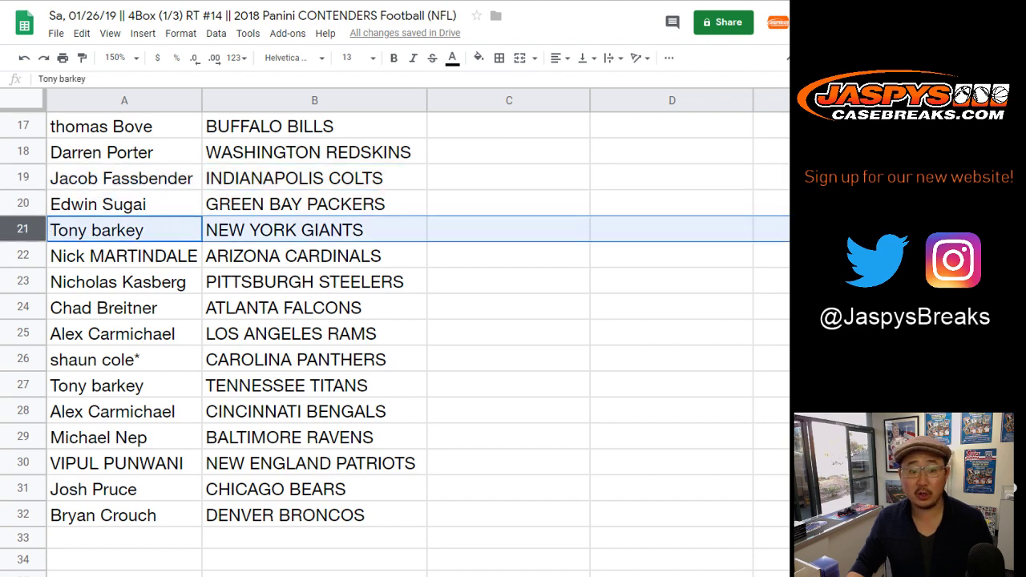
click(23, 256)
scroll(394, 336, down, 2)
click(22, 178)
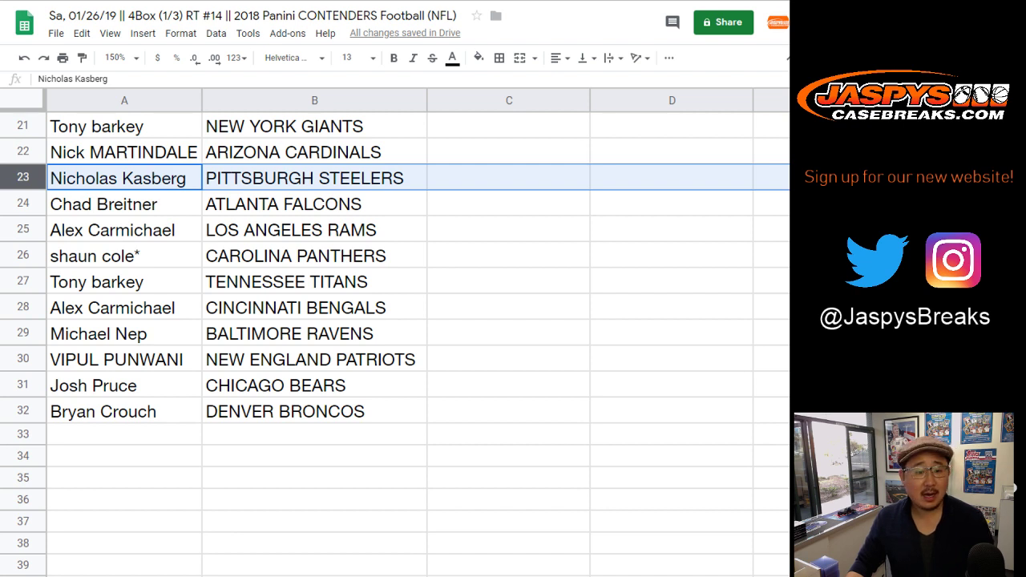
click(22, 204)
click(23, 230)
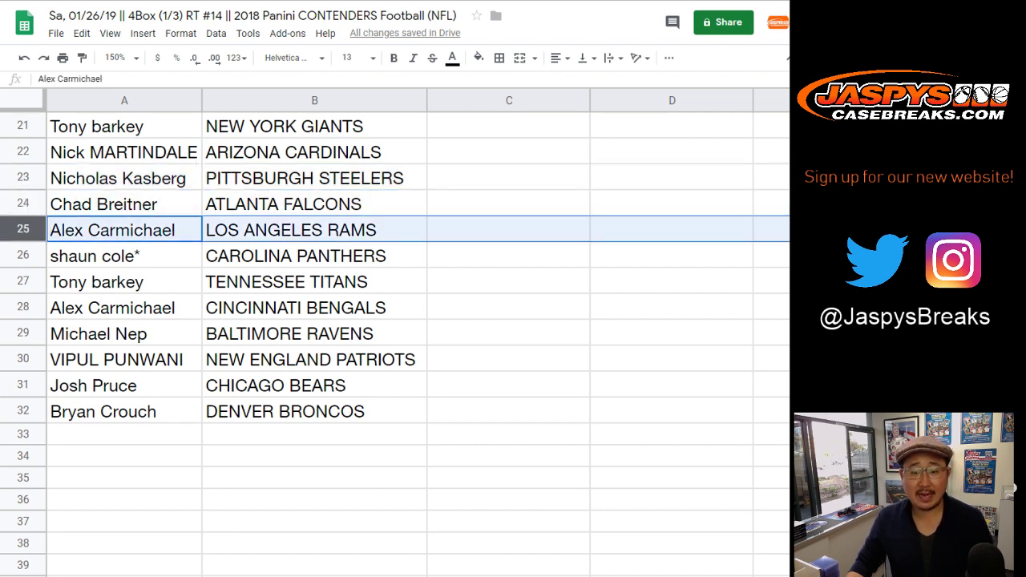
click(22, 256)
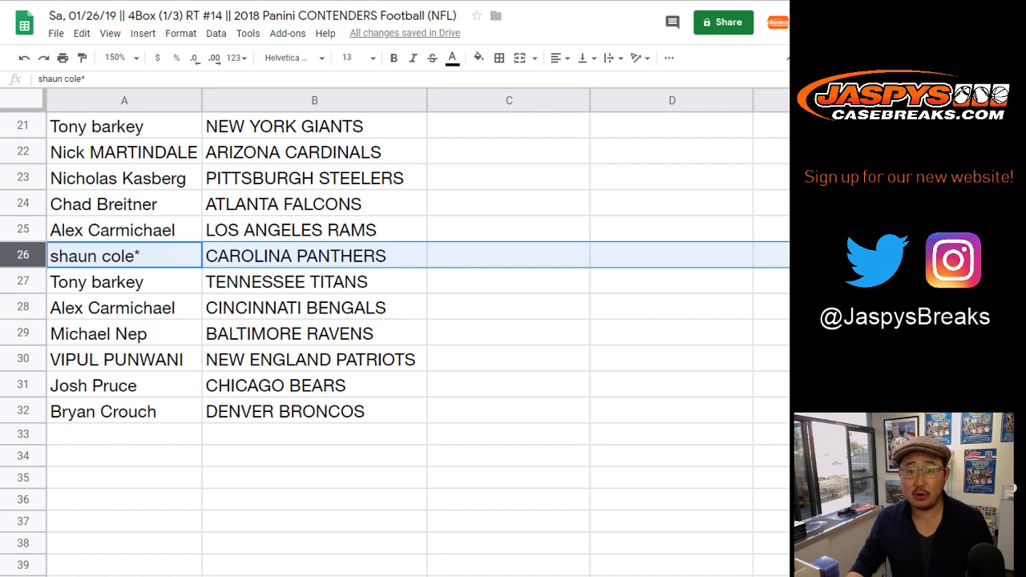
click(22, 281)
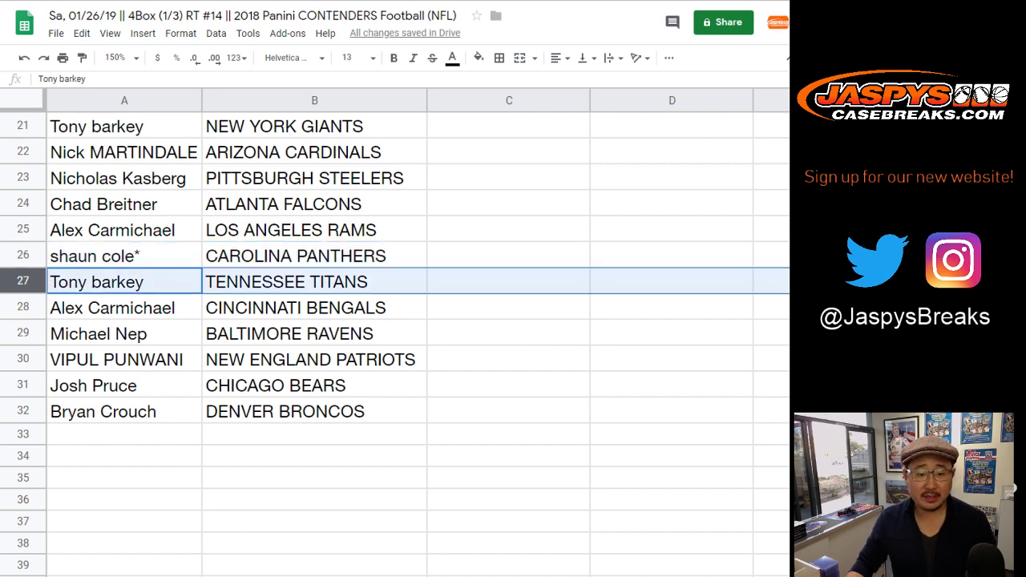
click(23, 308)
click(23, 334)
click(22, 359)
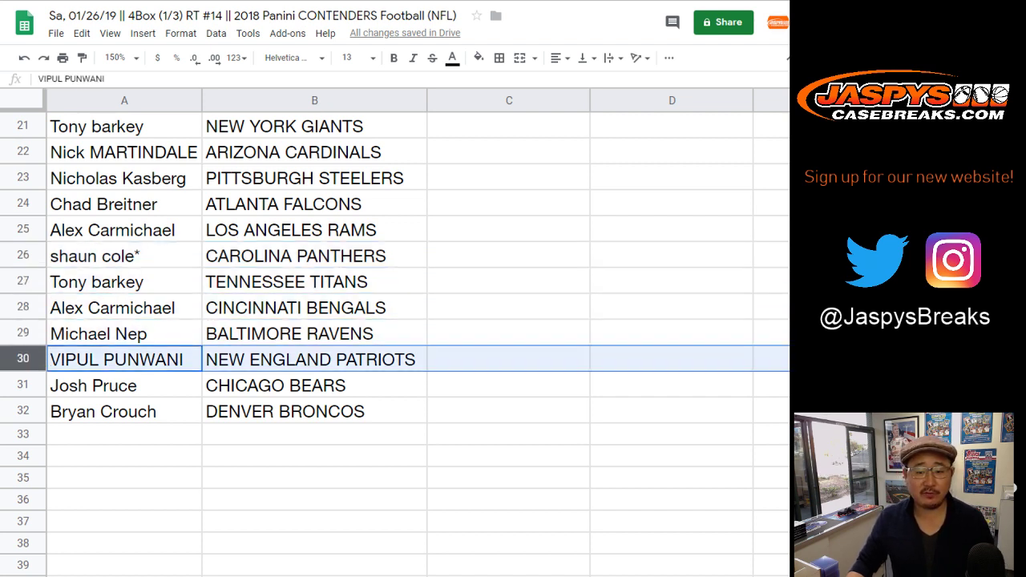
click(22, 386)
click(23, 411)
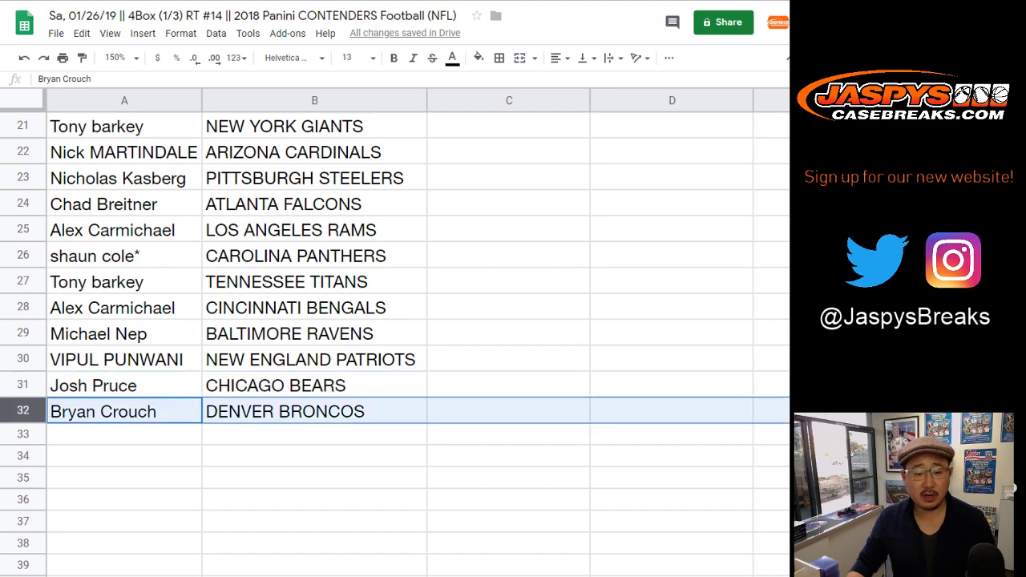
scroll(395, 337, up, 7)
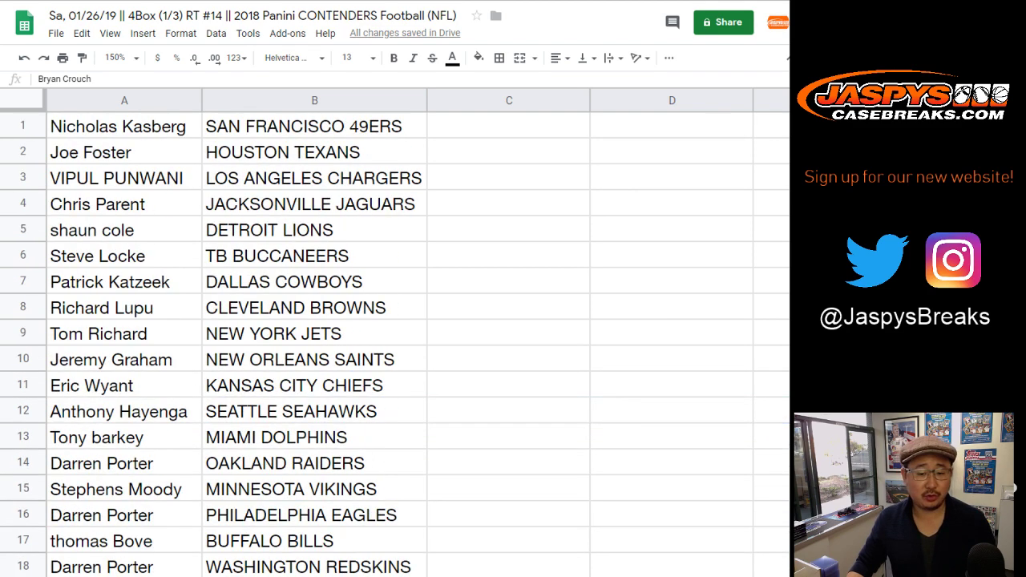
Zoom to 85% and sort the sheet by team column B, A to Z.
click(119, 58)
text(85)
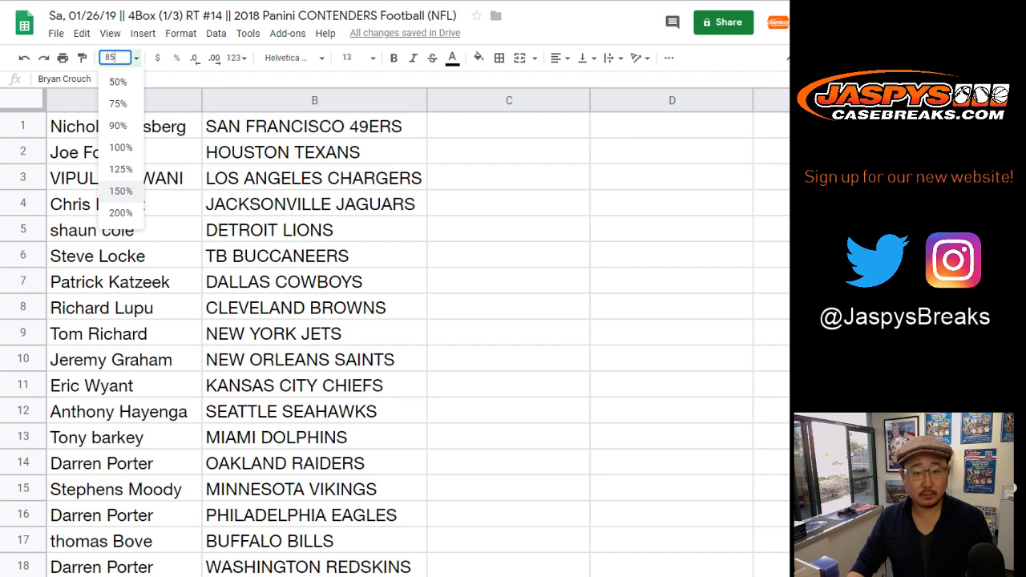
key(Return)
click(178, 95)
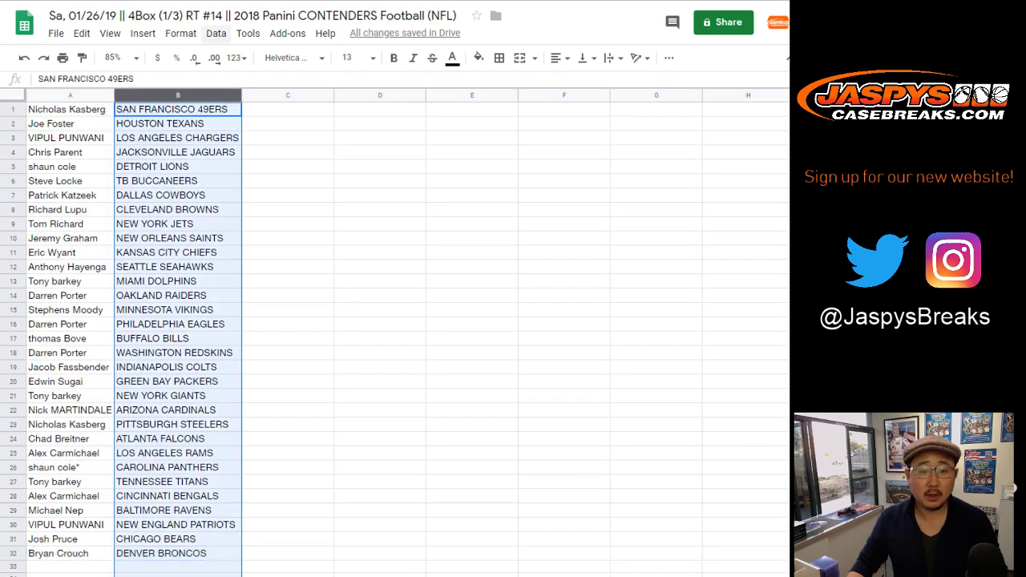
click(216, 33)
click(275, 57)
Apply all borders to A1:B32 and center-align every name and team.
click(70, 109)
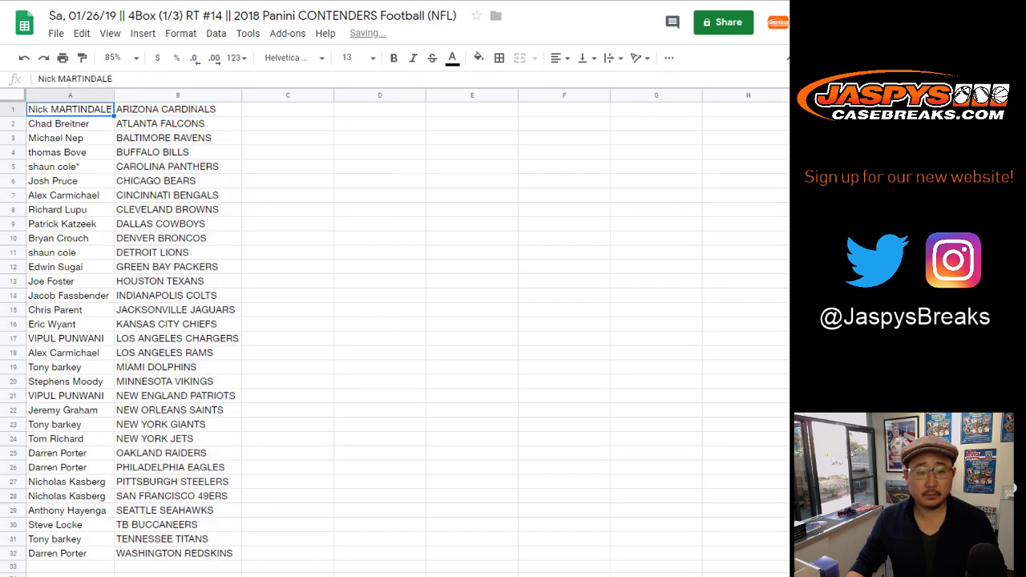
shift+click(178, 553)
click(498, 58)
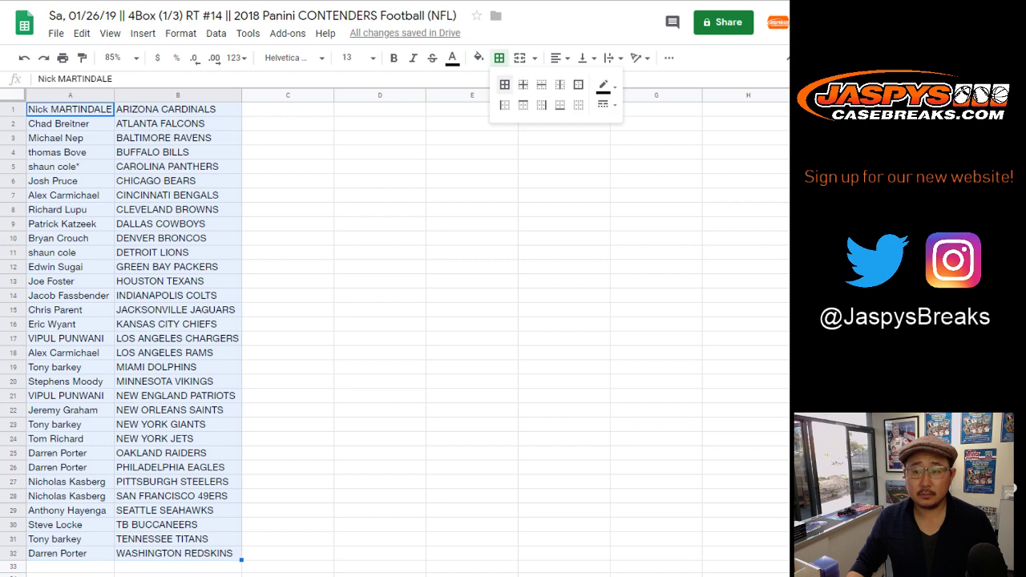
click(504, 85)
click(560, 58)
click(576, 84)
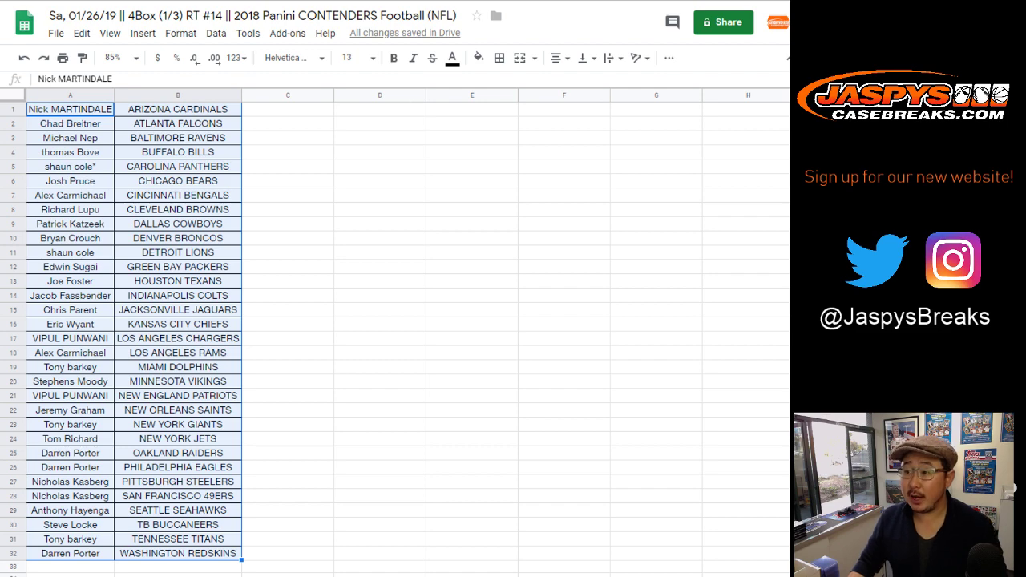
click(14, 295)
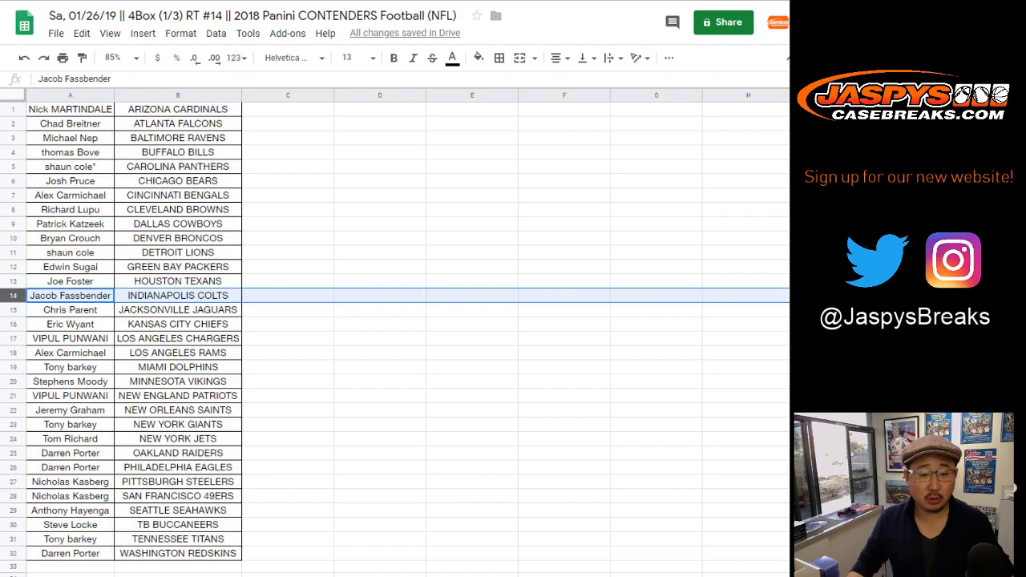
ctrl+click(14, 238)
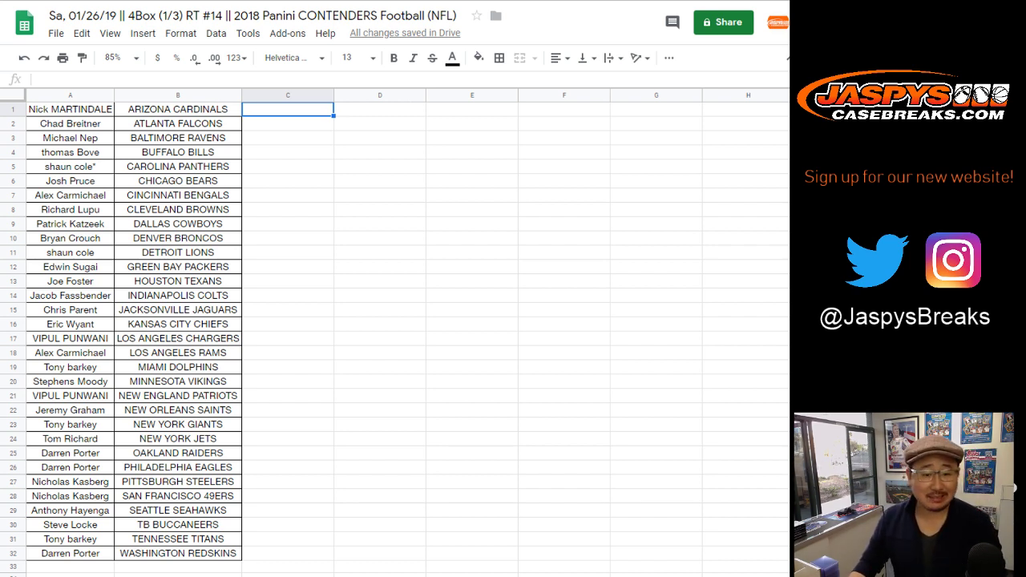
Select the Washington Redskins row 32 and Philadelphia Eagles row 26 together.
click(13, 281)
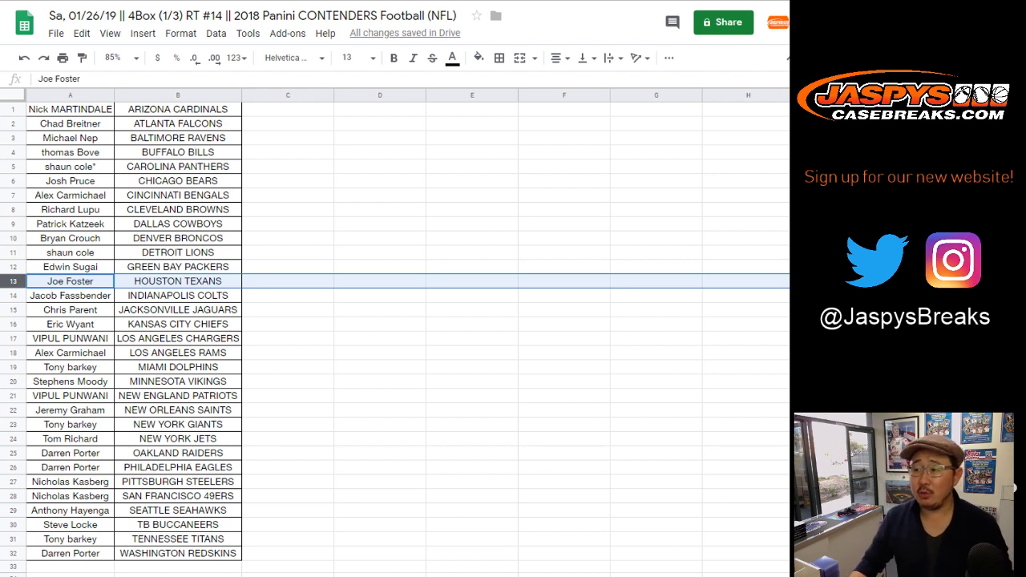
click(287, 109)
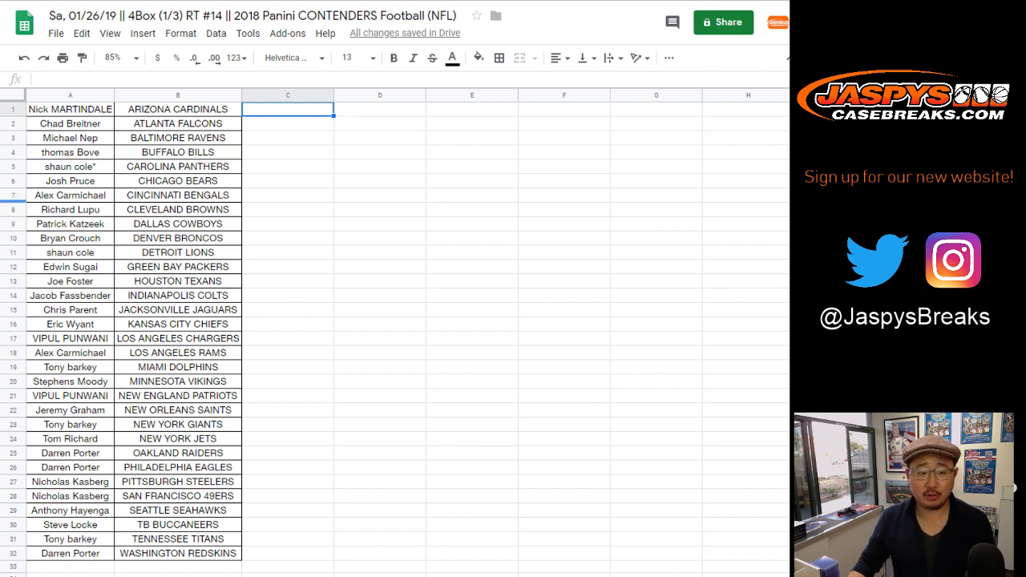
click(13, 207)
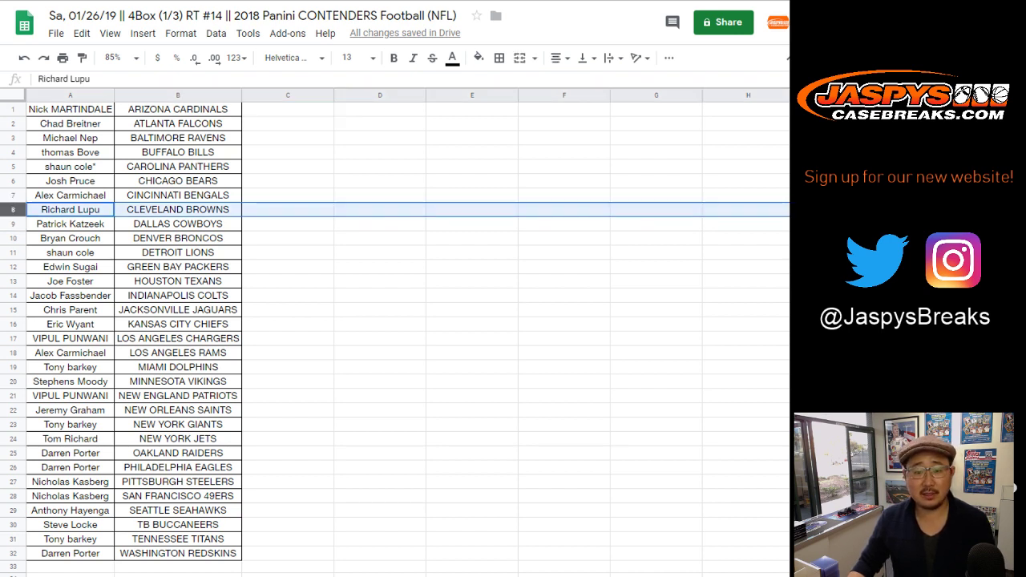
click(288, 224)
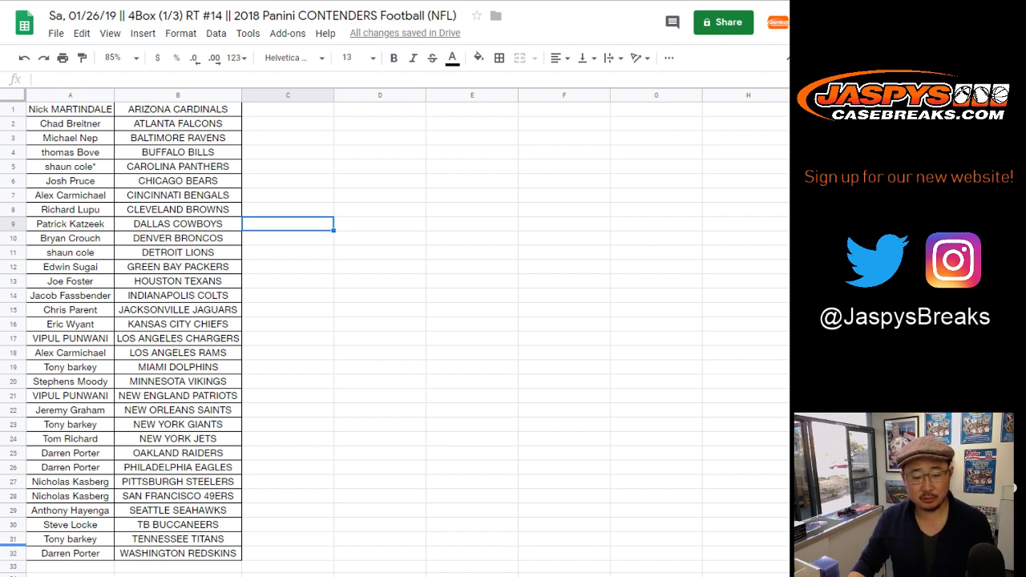
click(13, 553)
ctrl+click(13, 468)
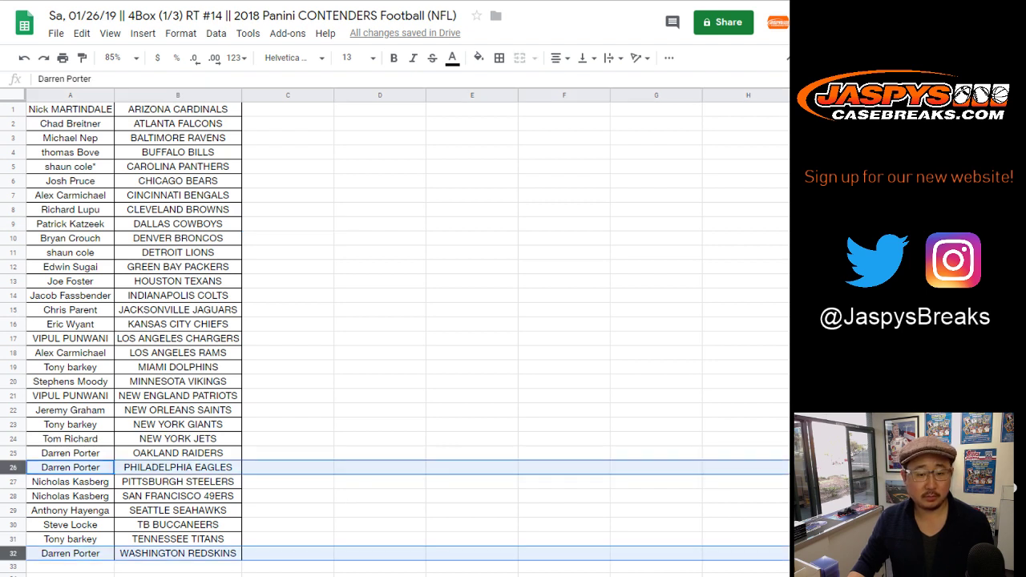
Add the Denver Broncos row 10 to the selected trade rows.
ctrl+click(13, 238)
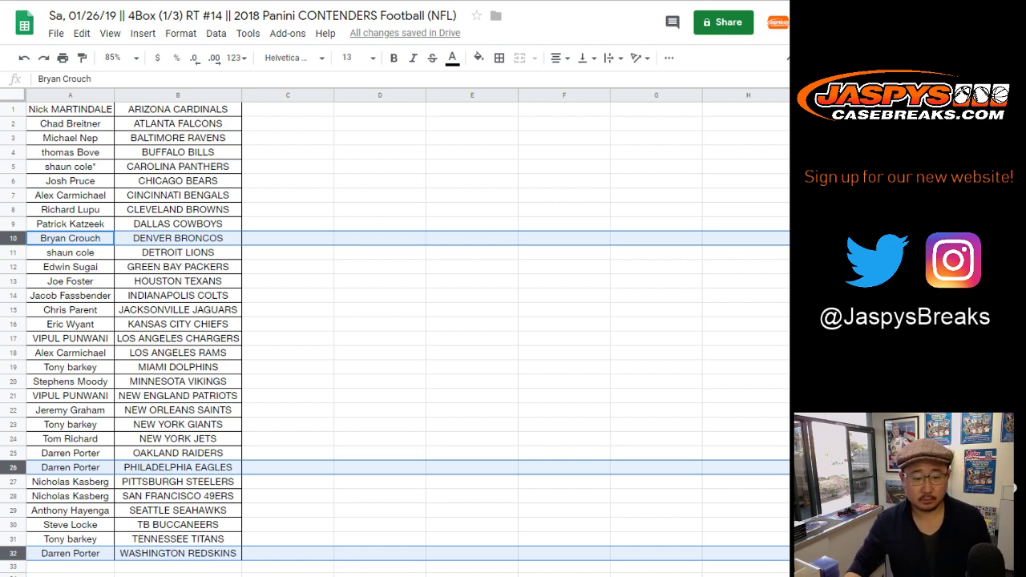
Park the Eagles, Redskins and Broncos owners' names in spare column C.
click(71, 467)
click(288, 467)
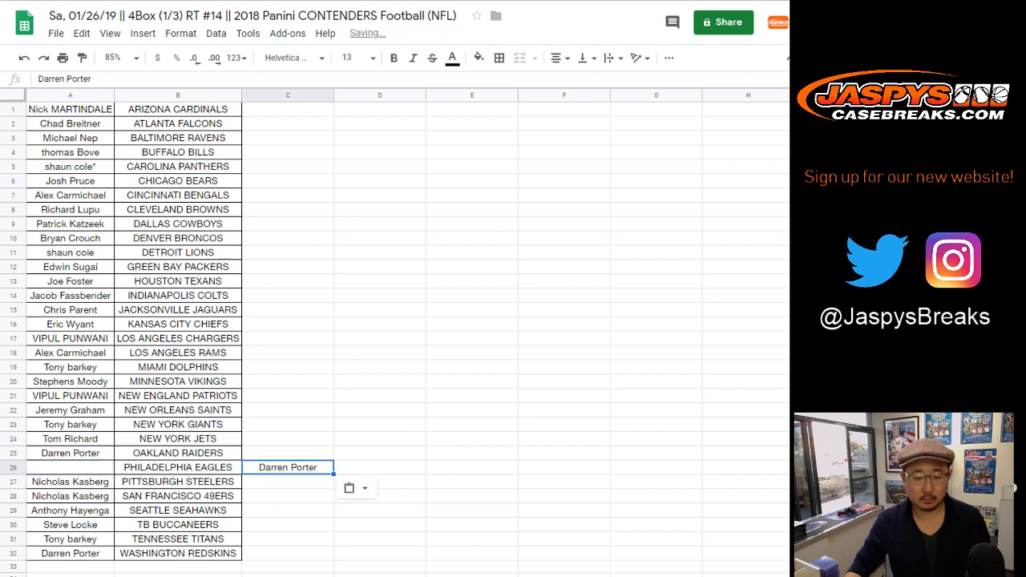
click(70, 553)
key(ctrl+x)
click(288, 553)
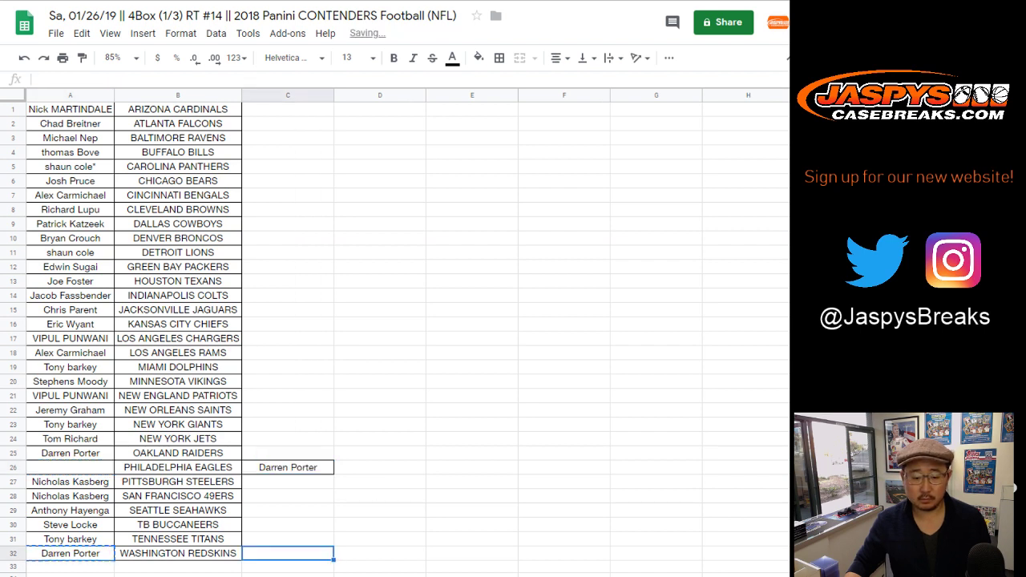
key(ctrl+v)
click(71, 238)
key(ctrl+x)
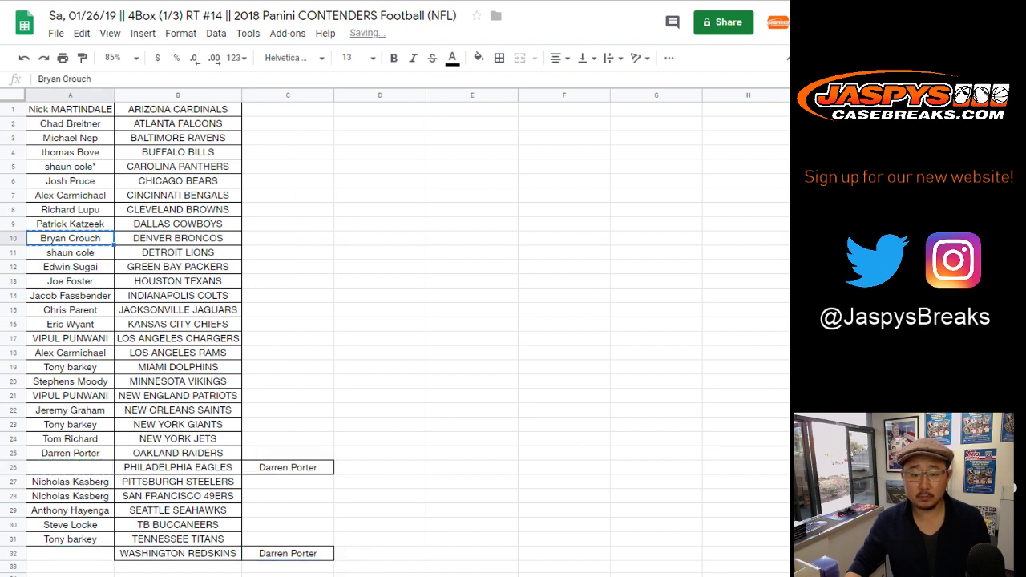
click(288, 238)
key(ctrl+v)
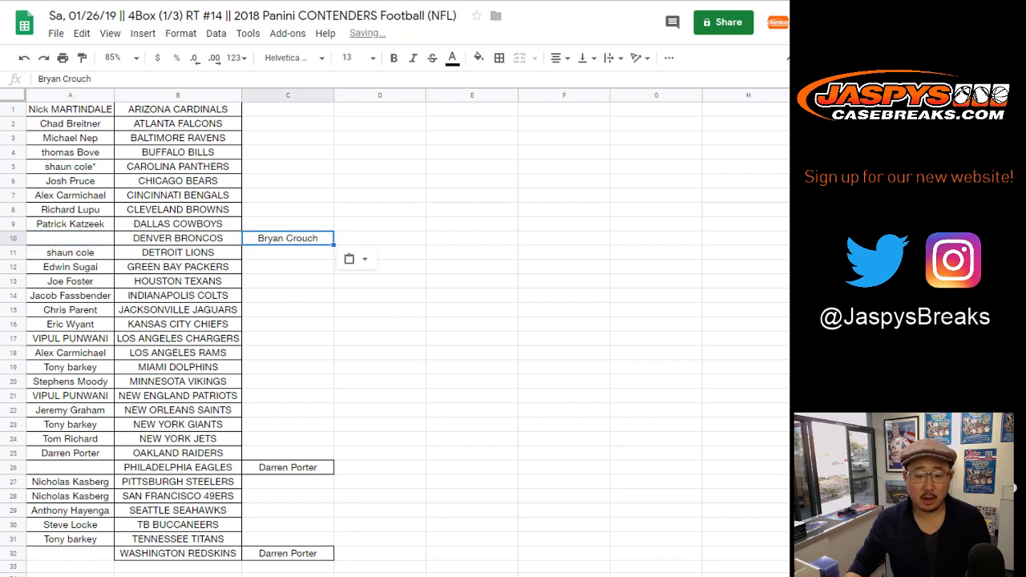
Give the Broncos to the Eagles owner and tag the entry DENVER BRONCOS-T.
click(288, 467)
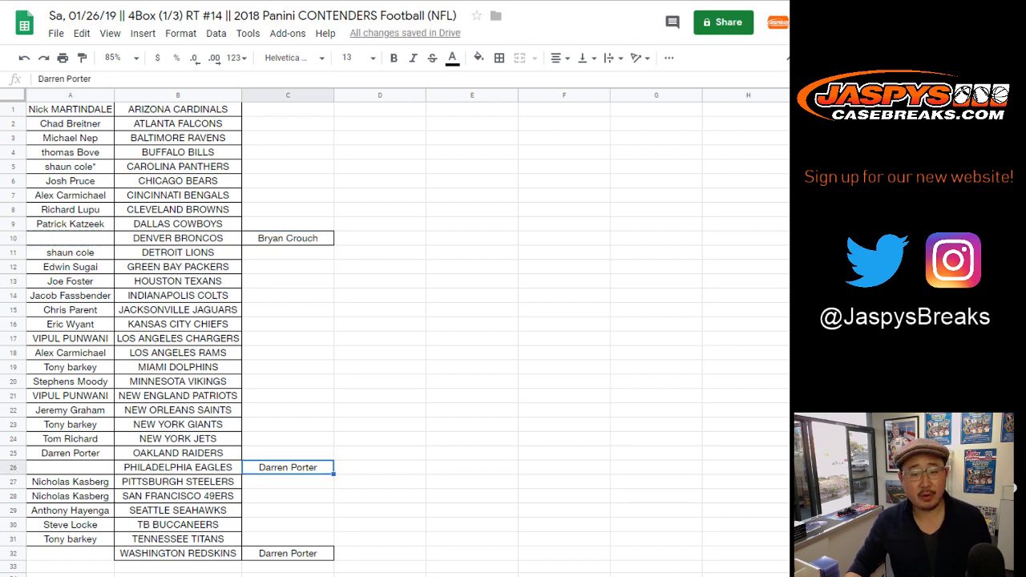
key(ctrl+x)
click(71, 238)
key(ctrl+v)
double_click(178, 238)
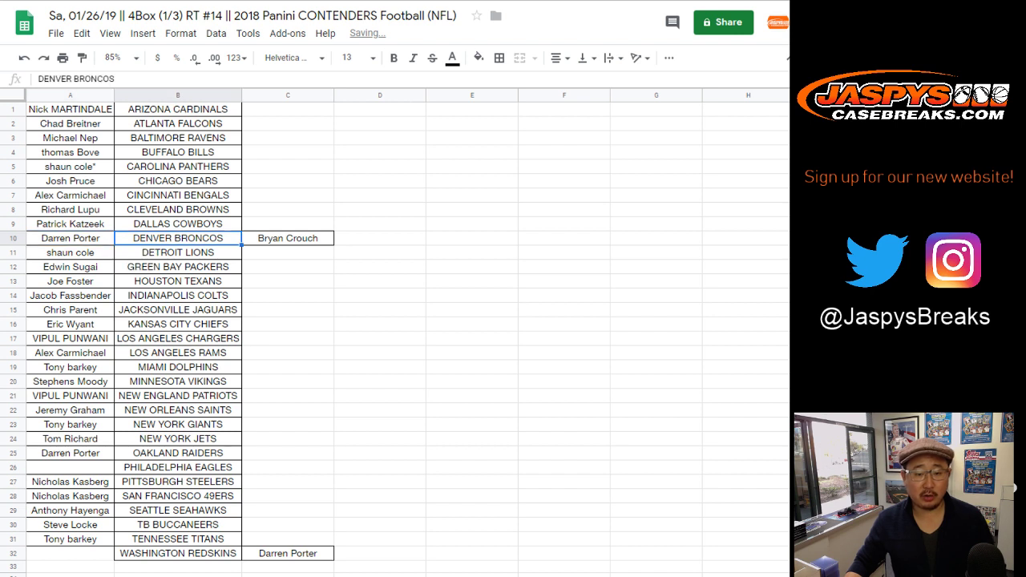
text(-T)
key(Return)
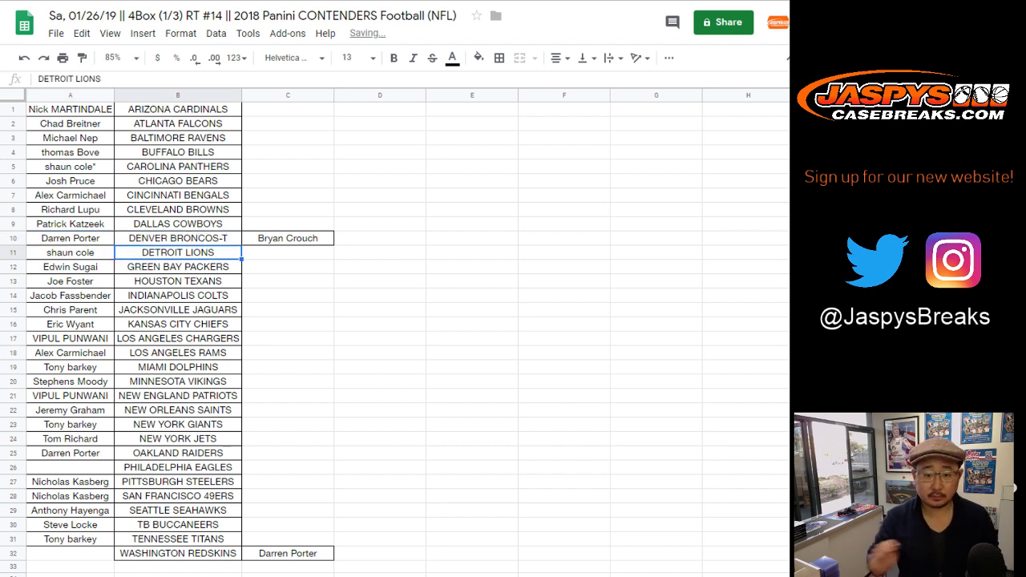
Give the Eagles to the Broncos owner and tag the entry PHILADELPHIA EAGLES-T.
click(288, 238)
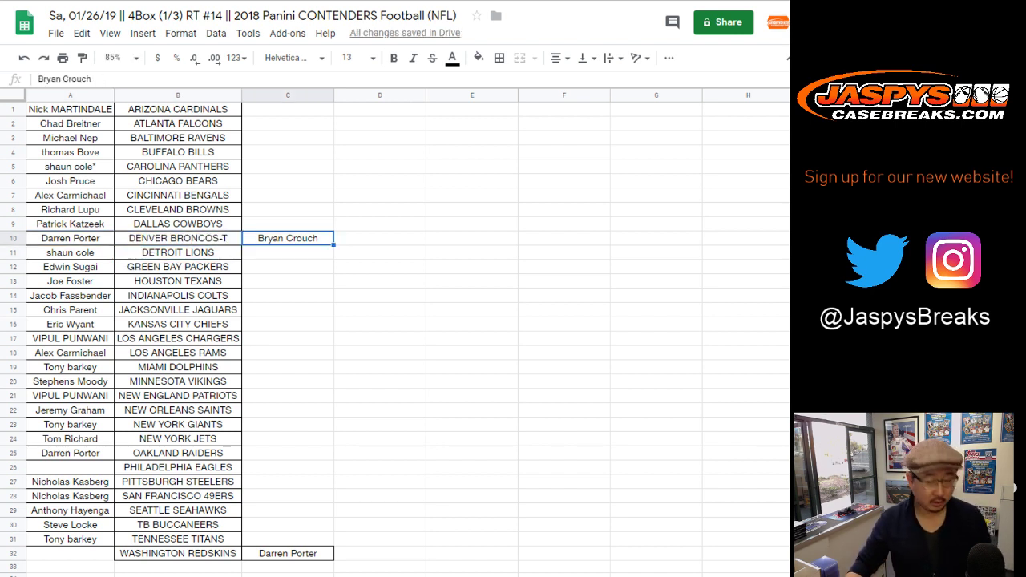
key(ctrl+x)
click(71, 467)
key(ctrl+v)
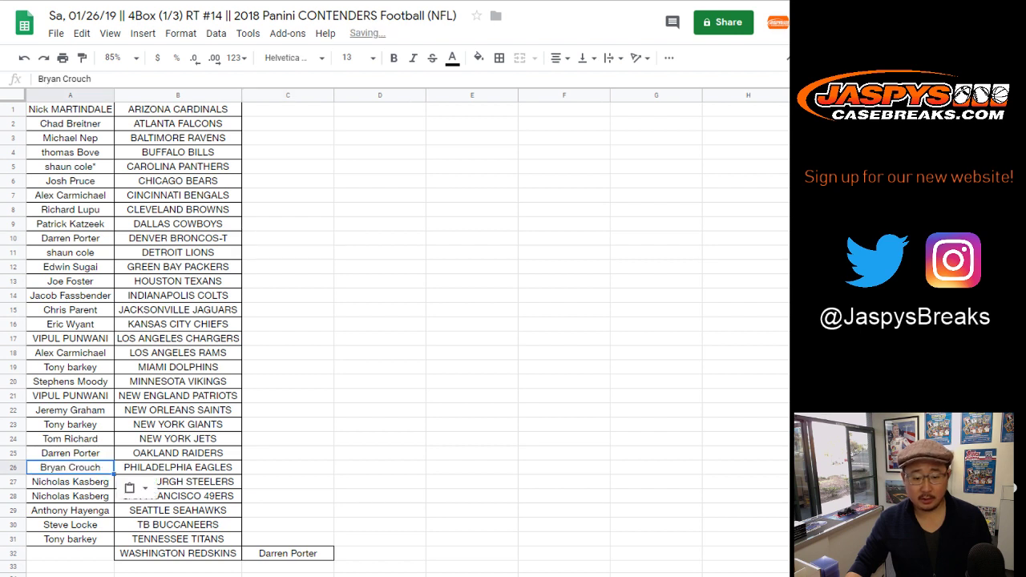
click(71, 553)
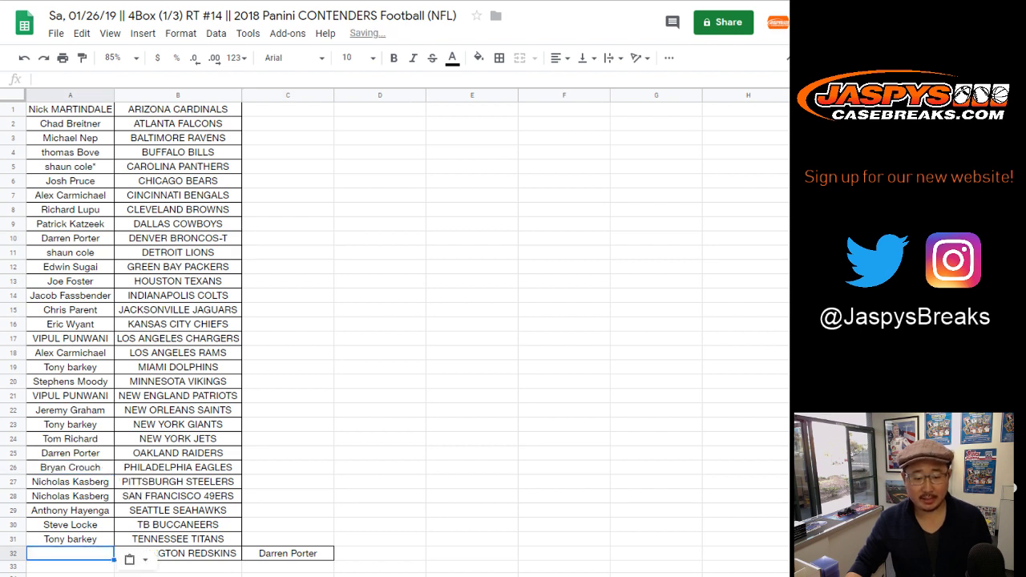
click(178, 467)
double_click(178, 467)
text(-T)
key(Return)
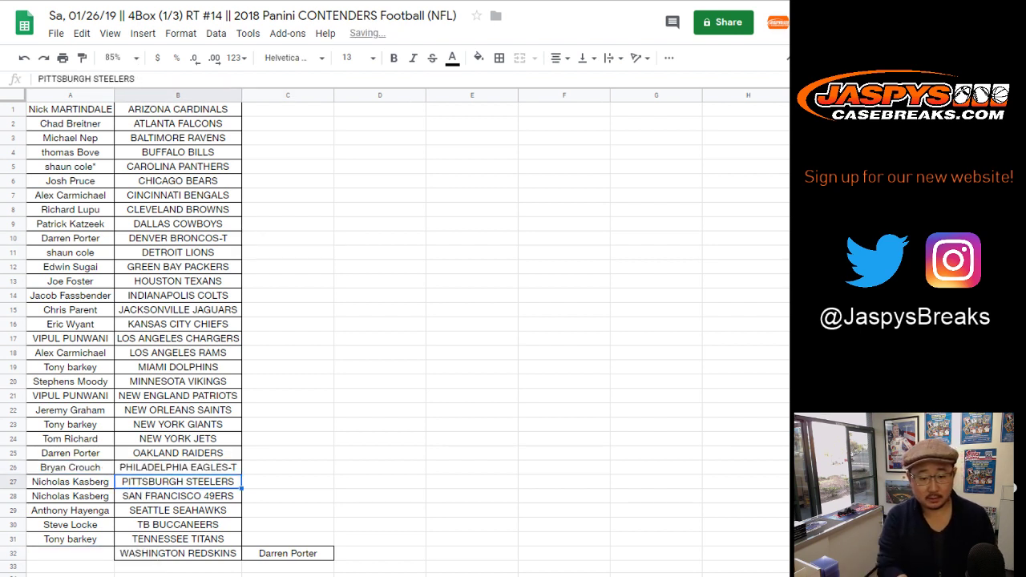
Assign the Redskins to the same owner, tag it -T, and delete the leftover C32 name.
key(Up)
key(Left)
key(ctrl+c)
key(Down)
key(Down)
key(Down)
key(Down)
key(Down)
key(Down)
key(ctrl+v)
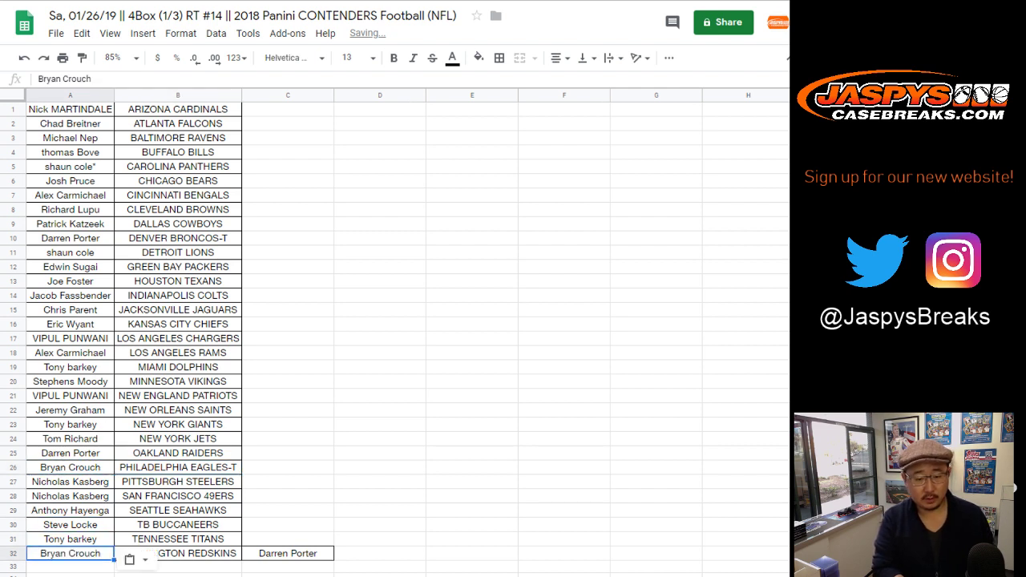
key(Right)
key(Return)
text(-T)
key(Return)
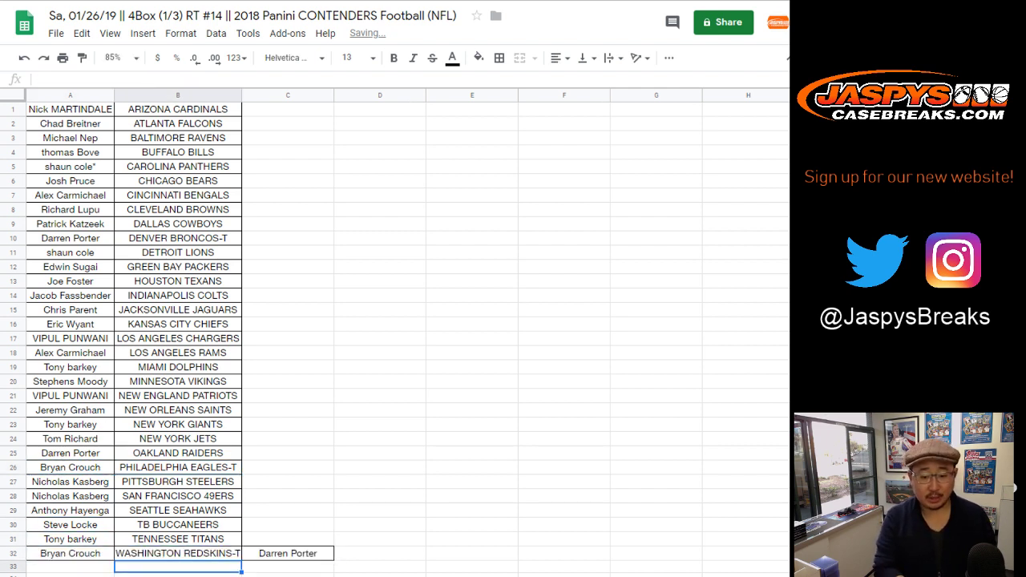
click(288, 553)
key(Delete)
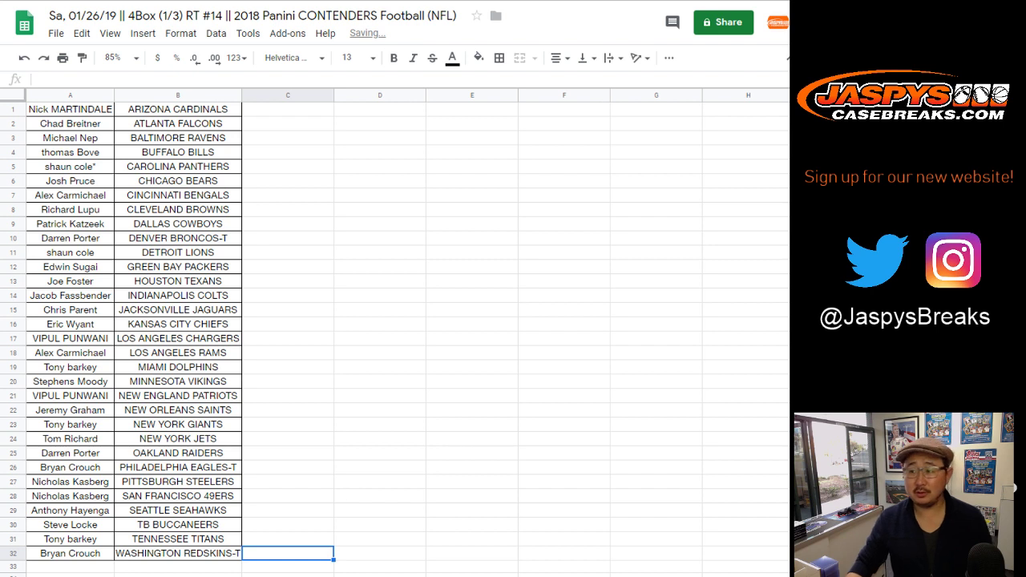
Clear the leftover border from cell C32.
click(380, 409)
click(288, 553)
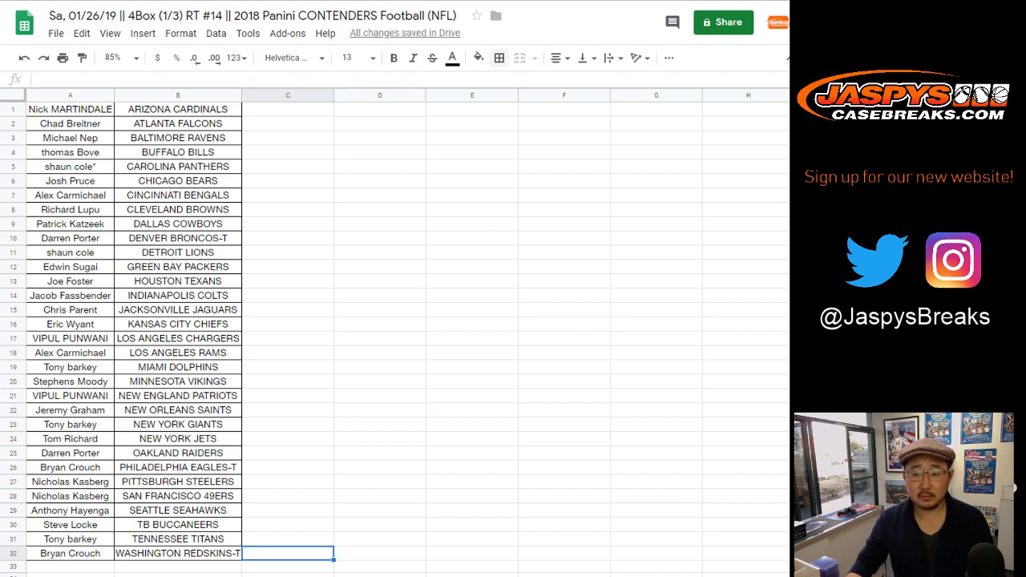
click(499, 58)
click(577, 105)
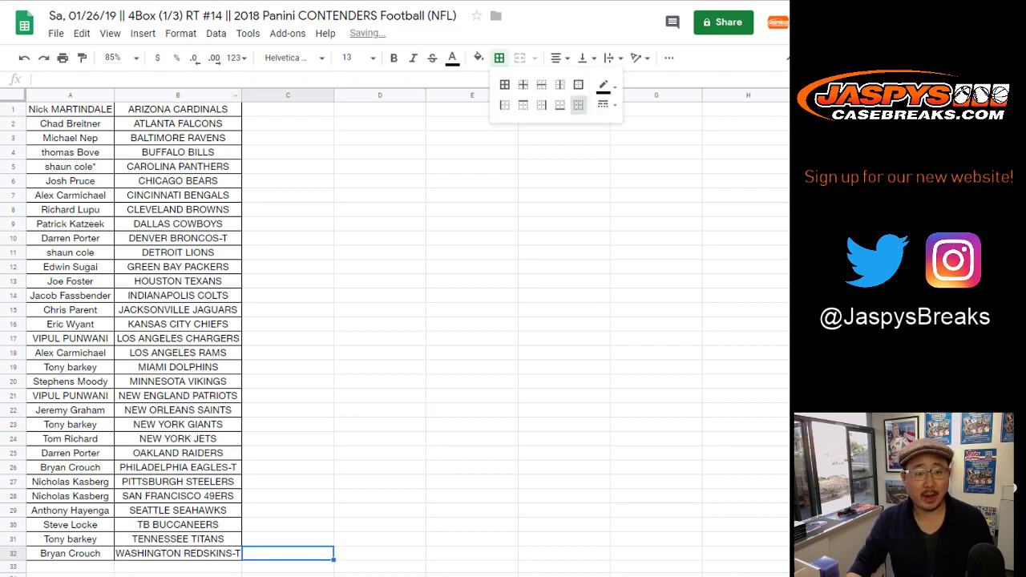
Reapply all borders to A1:B32 and bring the sheet into the print dialog.
click(70, 109)
shift+click(178, 553)
click(498, 58)
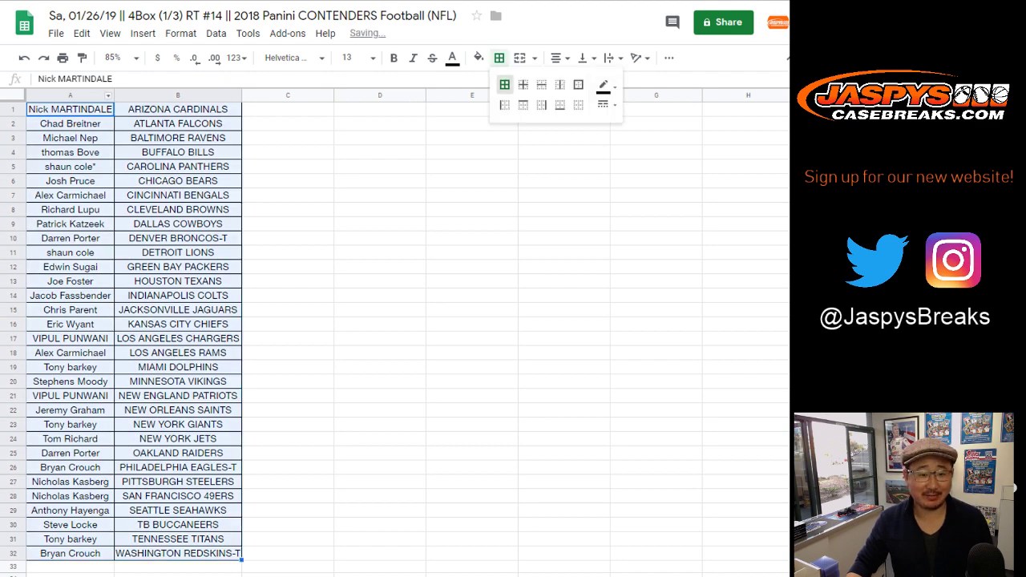
click(287, 109)
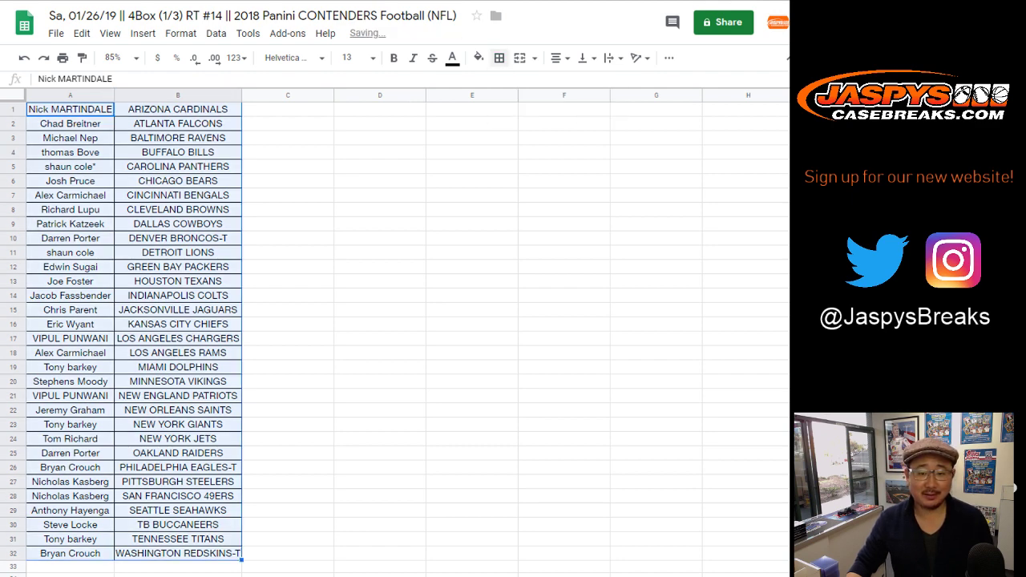
click(287, 109)
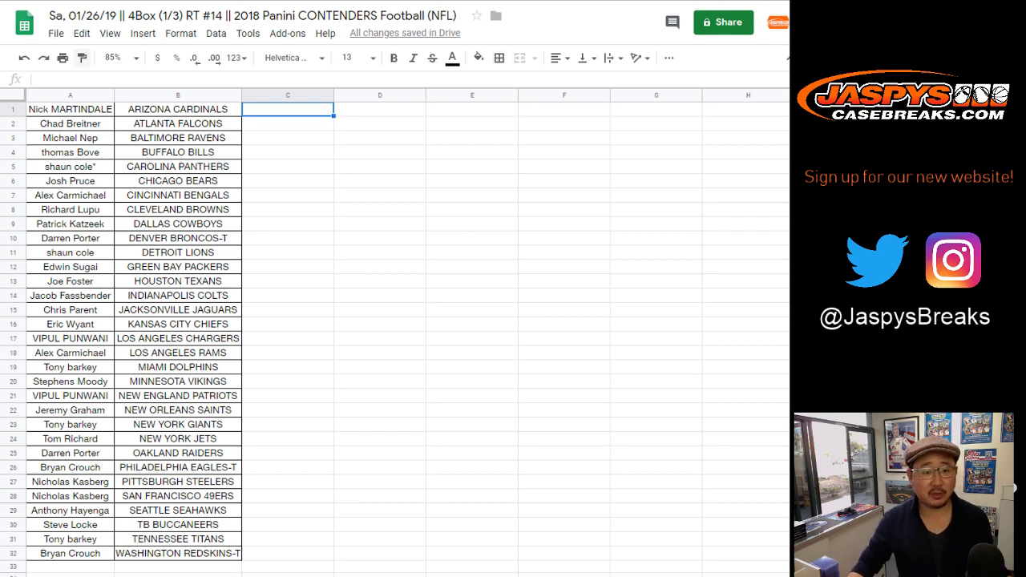
click(63, 58)
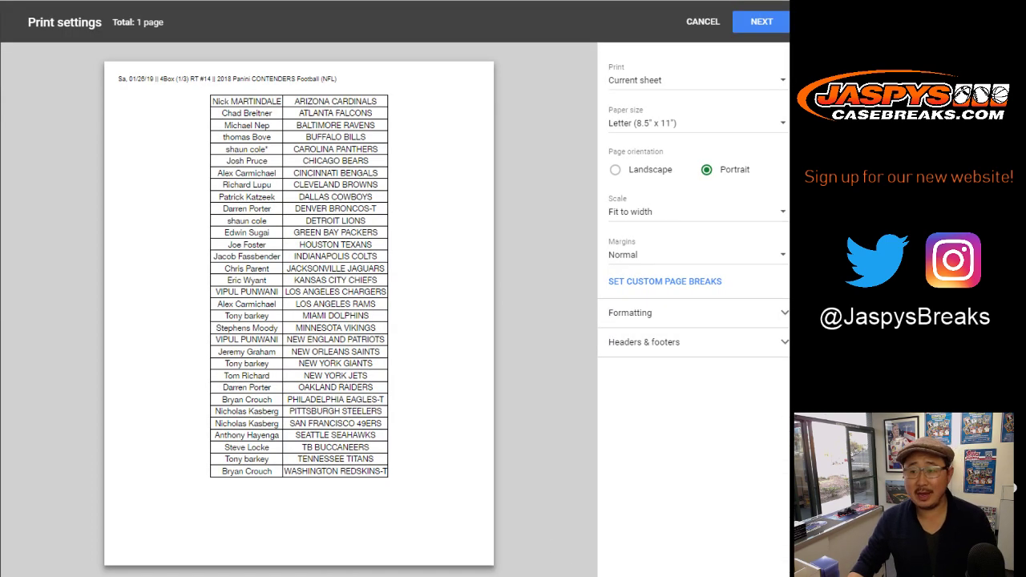
click(761, 22)
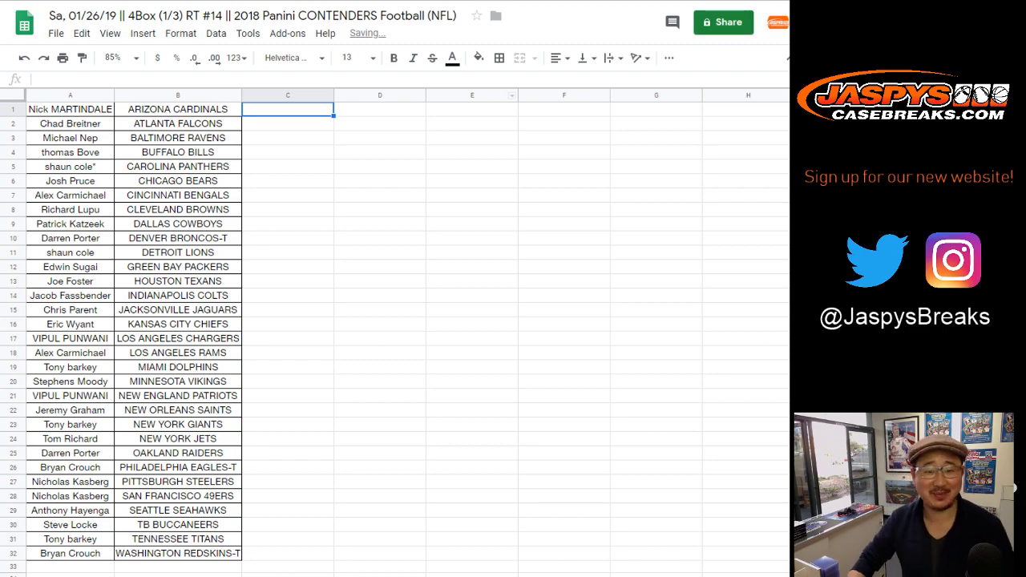